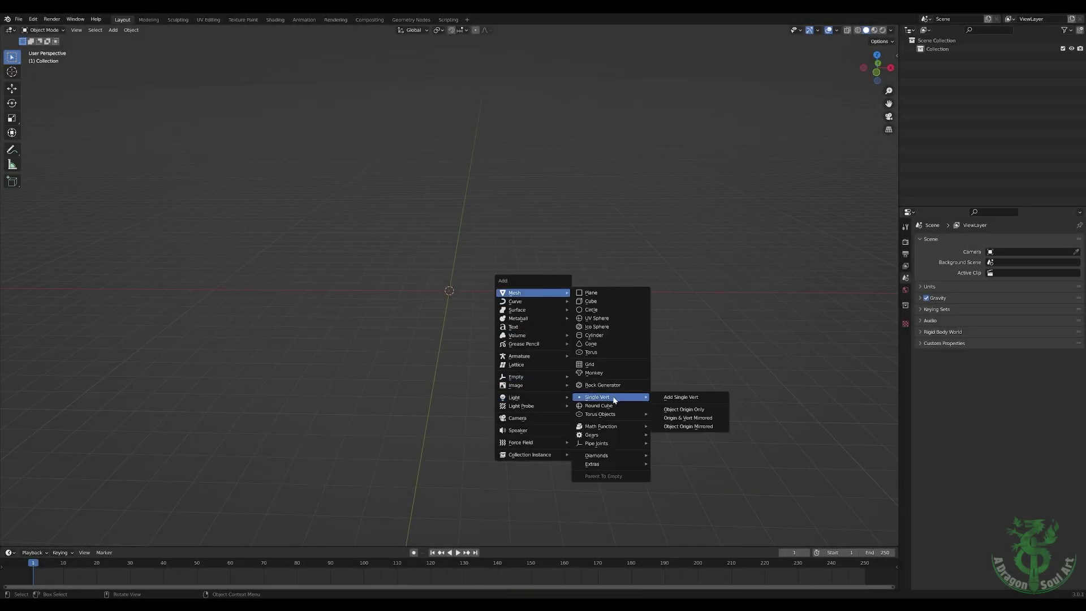
# - Add a single vertex with Skin, Subdivision and Mirror (X and Z) modifiers and smooth shading
pyautogui.click(690, 395)
pyautogui.press('g')
pyautogui.press('z')
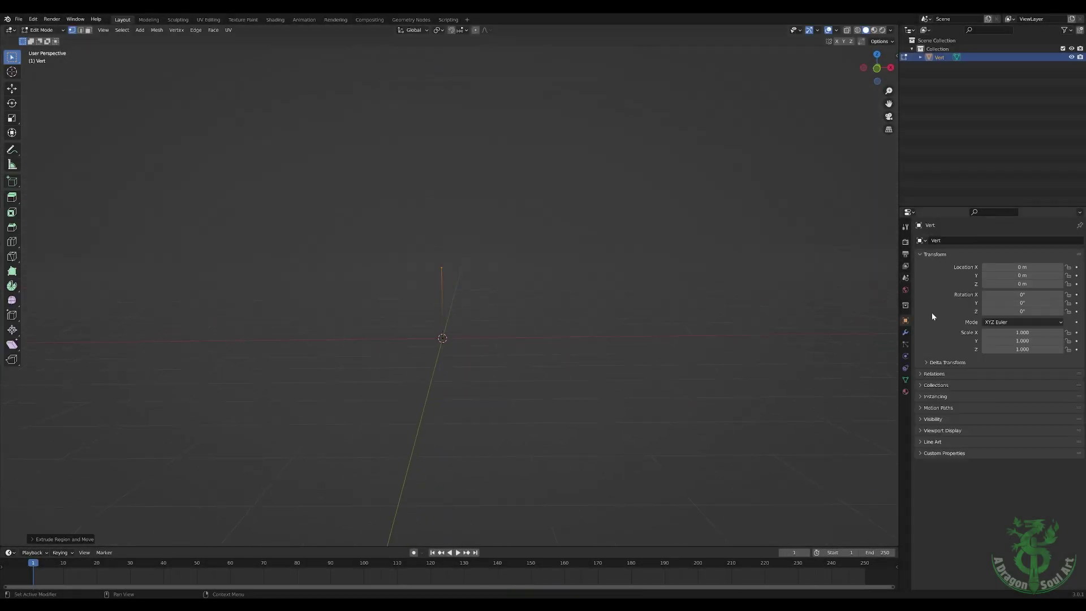
pyautogui.click(904, 332)
pyautogui.click(998, 240)
pyautogui.click(922, 347)
pyautogui.click(998, 241)
pyautogui.click(922, 388)
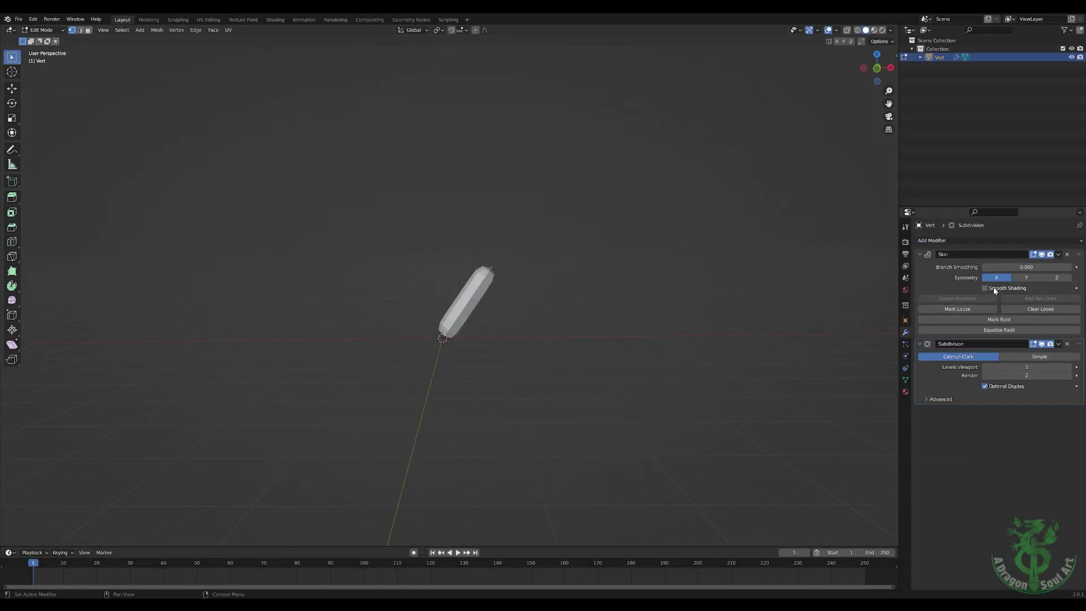
pyautogui.click(922, 309)
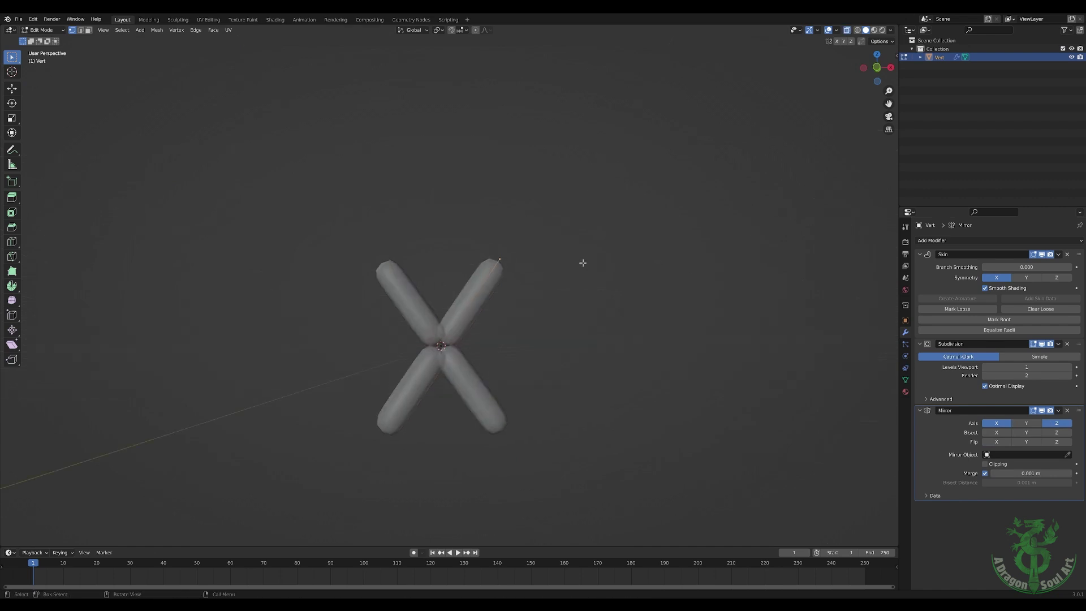
# - Extrude mirrored branching arms out from the central vertex
pyautogui.click(441, 213)
pyautogui.moveTo(440, 213); pyautogui.dragTo(506, 283, button='middle')
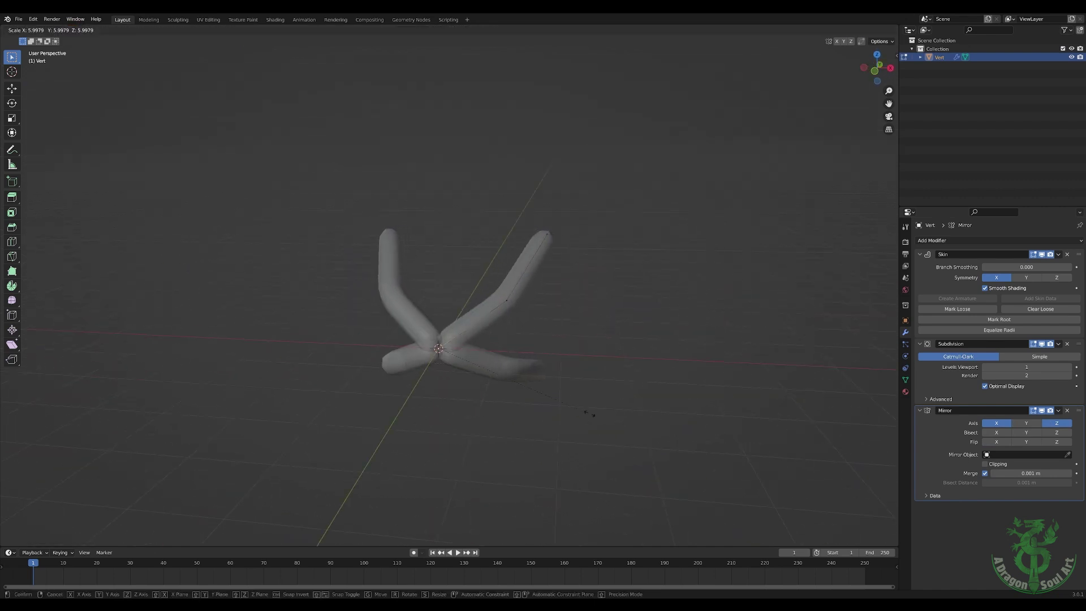
pyautogui.rightClick(589, 414)
pyautogui.moveTo(589, 414); pyautogui.dragTo(516, 309, button='middle')
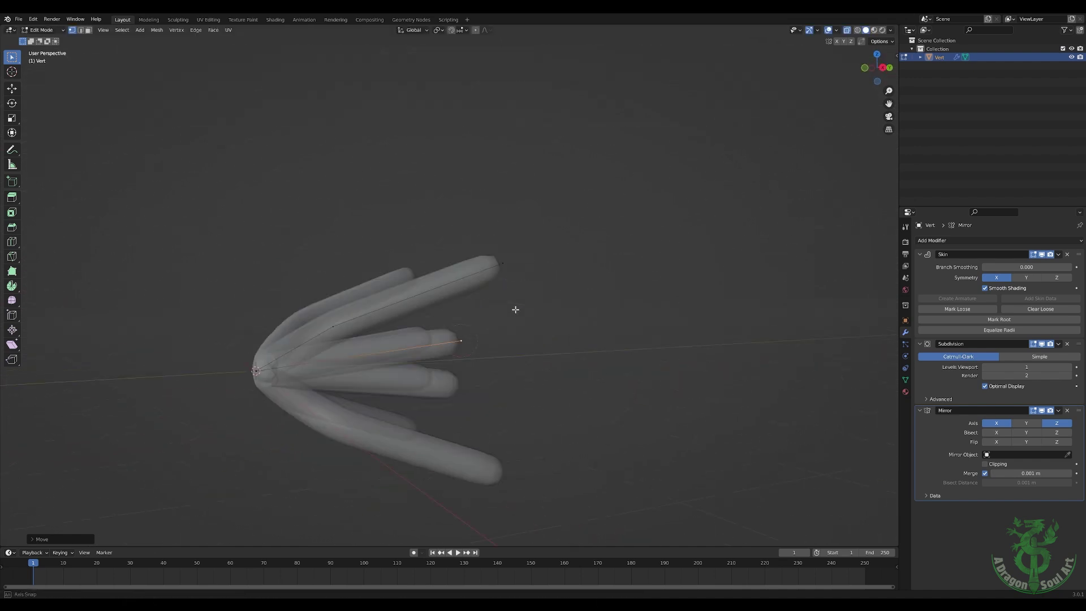
pyautogui.moveTo(515, 310); pyautogui.dragTo(602, 333, button='middle')
pyautogui.press('e')
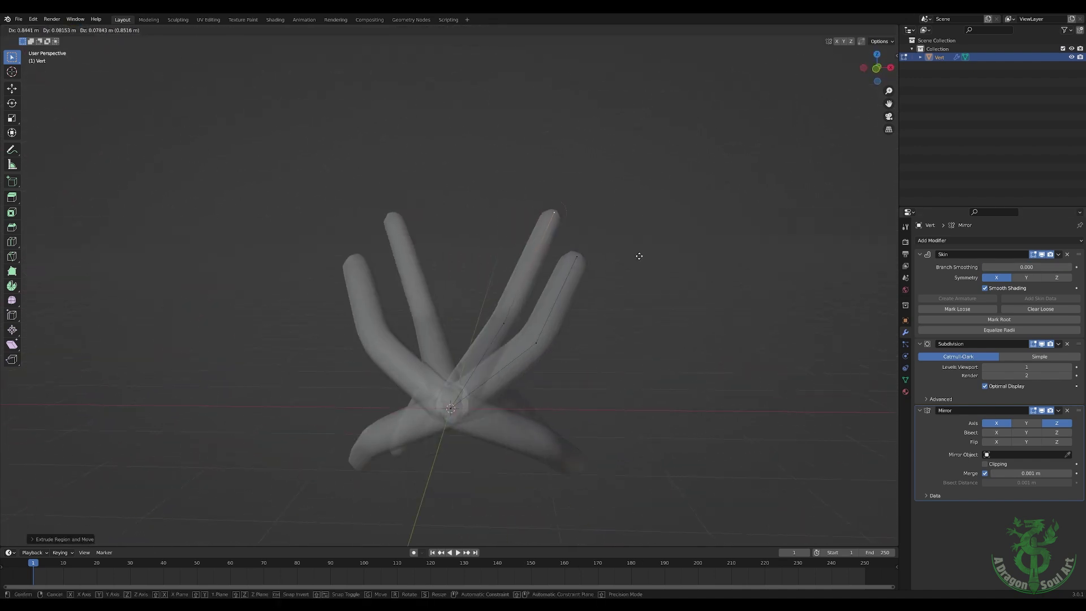
pyautogui.click(639, 255)
pyautogui.moveTo(639, 255)
pyautogui.mouseDown(button='middle')
pyautogui.moveTo(584, 368)
pyautogui.moveTo(572, 303)
pyautogui.moveTo(444, 93)
pyautogui.moveTo(576, 240)
pyautogui.mouseUp(button='middle')
pyautogui.press('e')
pyautogui.click(454, 59)
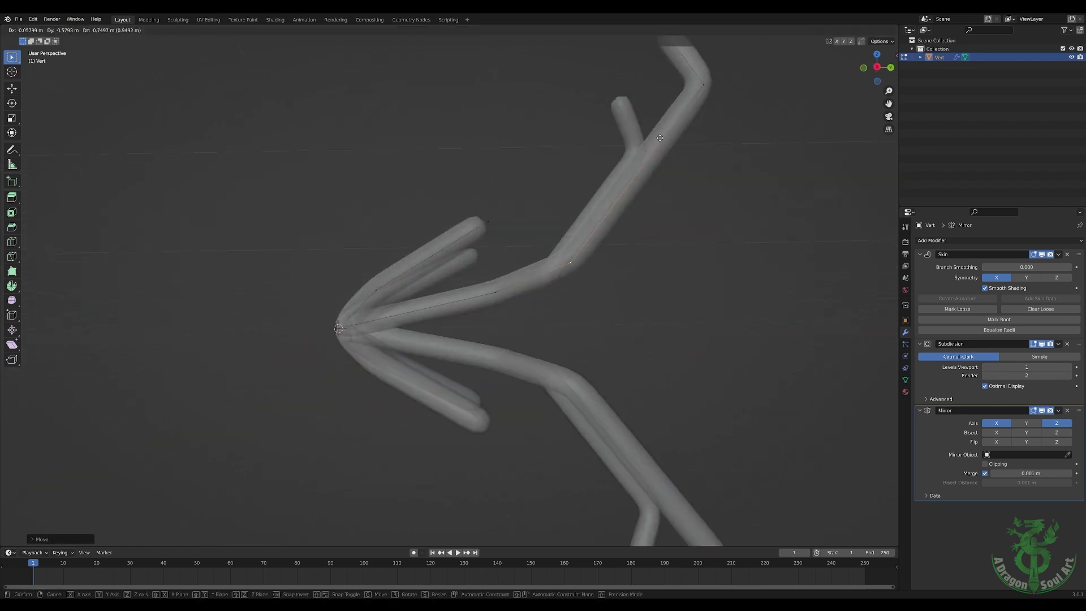
# - Extrude further segments to lengthen the branches into spikes
pyautogui.press('e')
pyautogui.click(576, 240)
pyautogui.rightClick(576, 240)
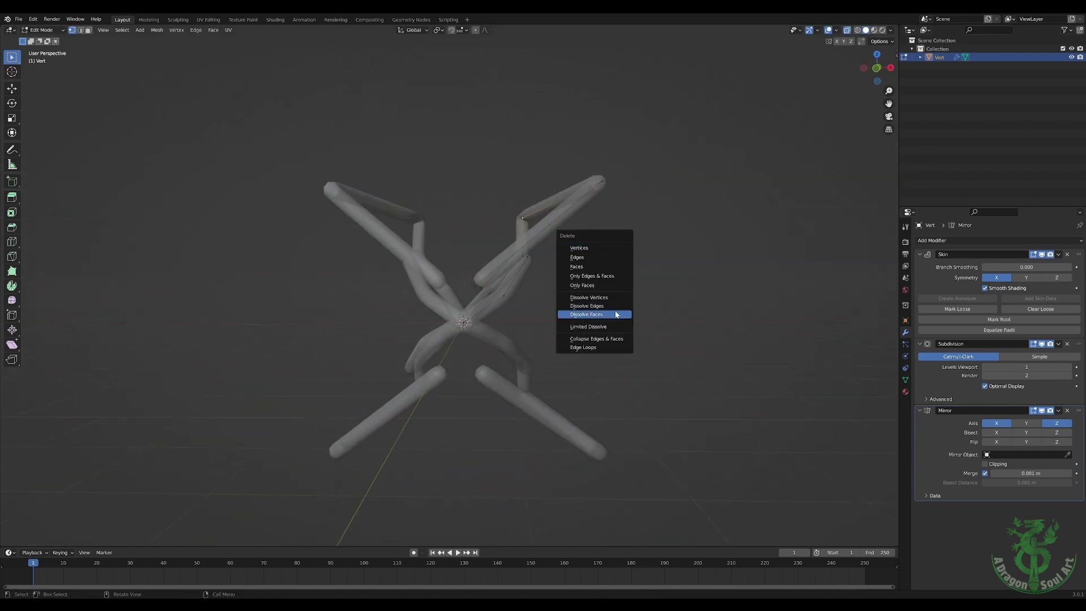
pyautogui.moveTo(623, 315)
pyautogui.mouseDown(button='middle')
pyautogui.moveTo(599, 257)
pyautogui.moveTo(549, 277)
pyautogui.moveTo(514, 276)
pyautogui.mouseUp(button='middle')
pyautogui.click(583, 278)
pyautogui.moveTo(431, 290); pyautogui.dragTo(509, 341, button='middle')
# - Scale the spike vertices and resize the skin radius to taper the arms, then return to Object Mode
pyautogui.press('s')
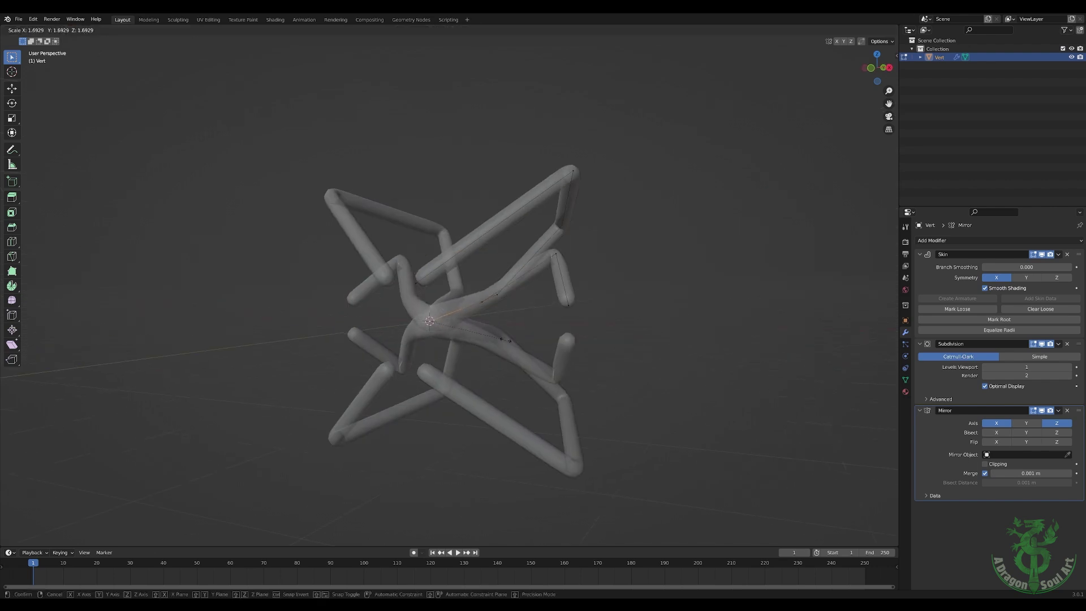
pyautogui.click(602, 258)
pyautogui.moveTo(601, 259); pyautogui.dragTo(566, 270, button='middle')
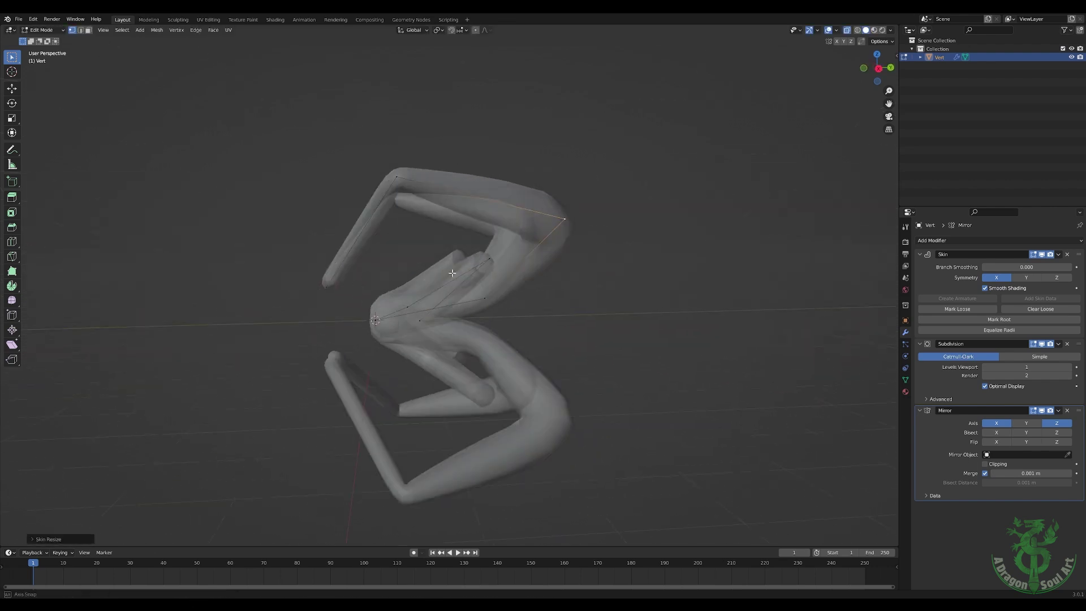
pyautogui.press('g')
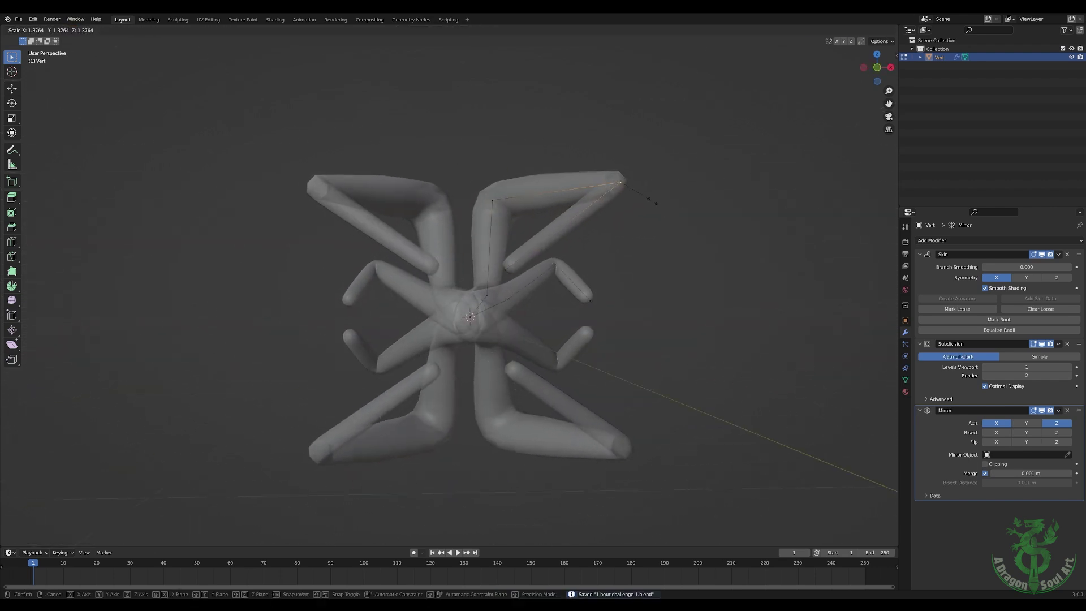
pyautogui.click(552, 290)
pyautogui.moveTo(551, 290); pyautogui.dragTo(990, 309, button='middle')
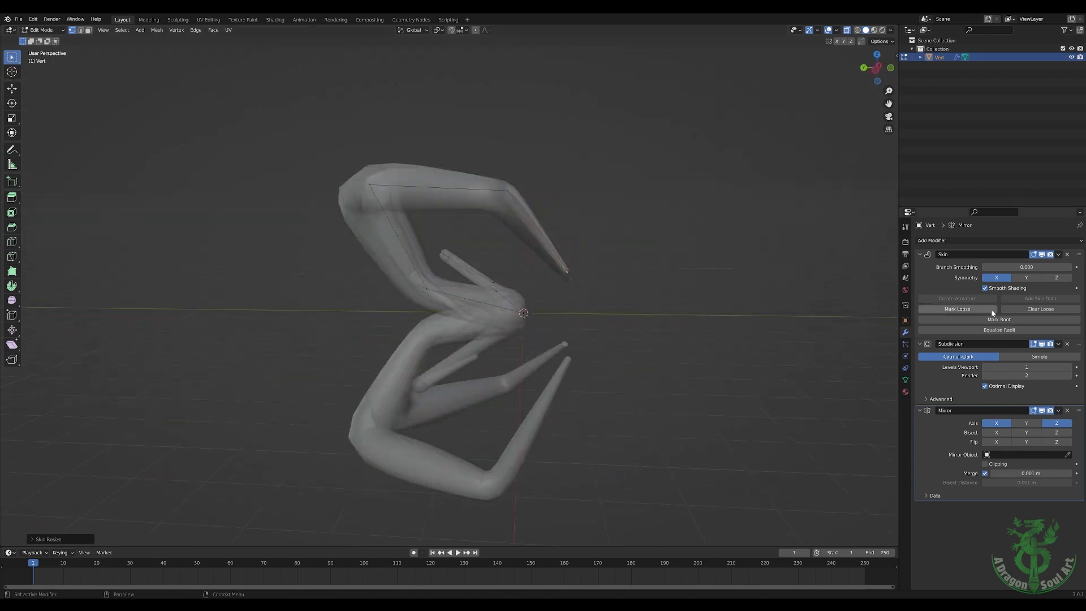
pyautogui.moveTo(699, 279)
pyautogui.mouseDown(button='middle')
pyautogui.moveTo(532, 285)
pyautogui.moveTo(453, 131)
pyautogui.moveTo(625, 208)
pyautogui.mouseUp(button='middle')
pyautogui.press('2')
pyautogui.click(532, 285)
pyautogui.press('Tab')
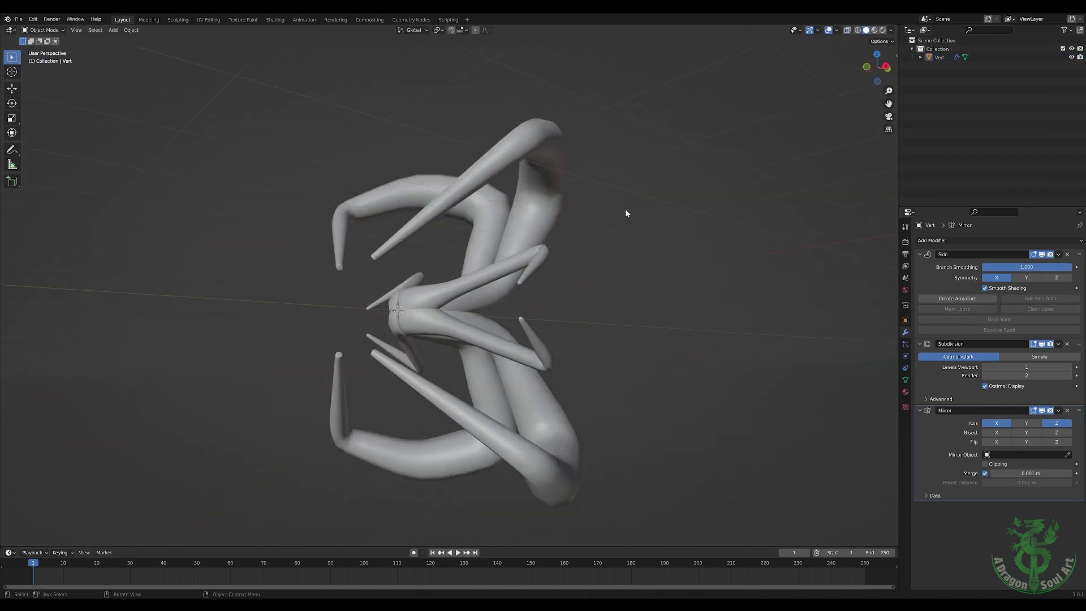
# - Apply the Skin, Subdivision and Mirror modifiers and voxel-remesh the mesh into one body
pyautogui.hotkey('ctrl', 'a')
pyautogui.hotkey('ctrl', 'a')
pyautogui.hotkey('ctrl', 'a')
pyautogui.moveTo(1062, 258); pyautogui.dragTo(190, 88, button='middle')
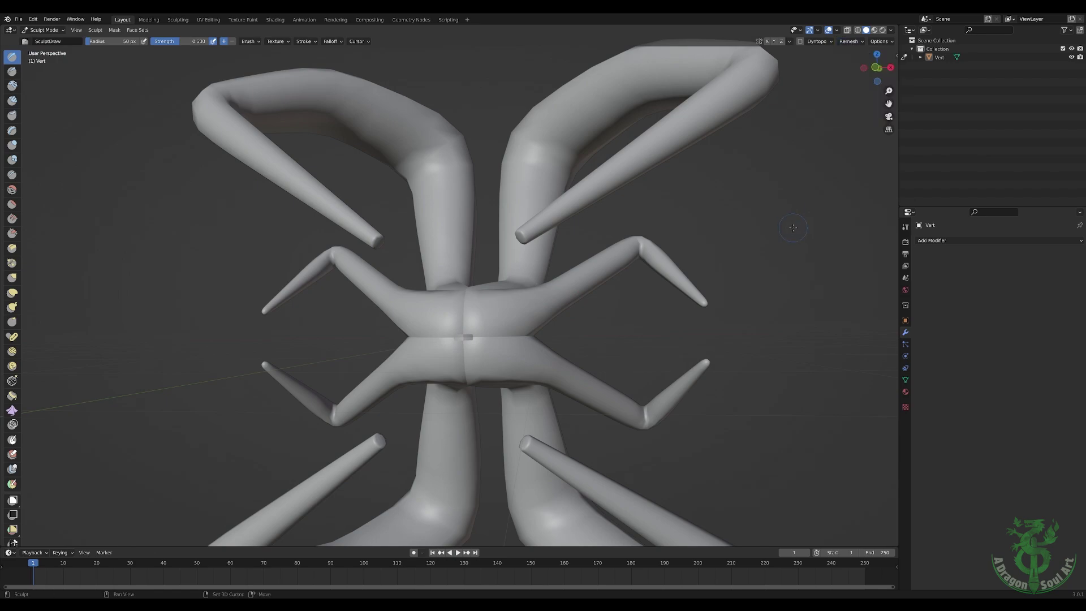
pyautogui.press('r')
pyautogui.click(851, 41)
pyautogui.click(859, 111)
pyautogui.moveTo(859, 112); pyautogui.dragTo(601, 319, button='middle')
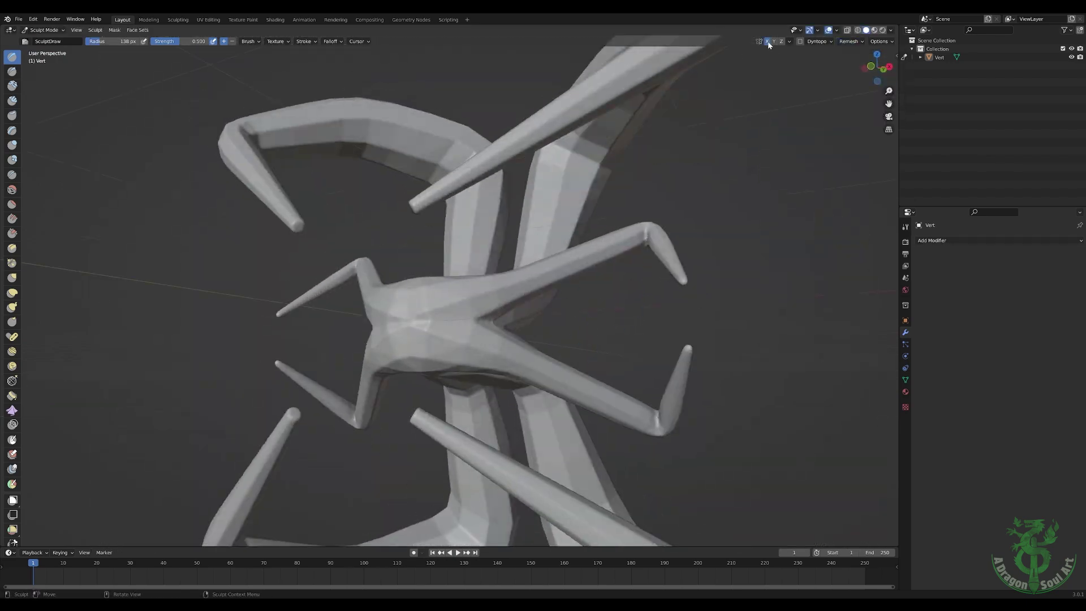
# - Sculpt a round raised disc at the body's centre with the Crease brush
pyautogui.moveTo(624, 430); pyautogui.dragTo(668, 215, button='middle')
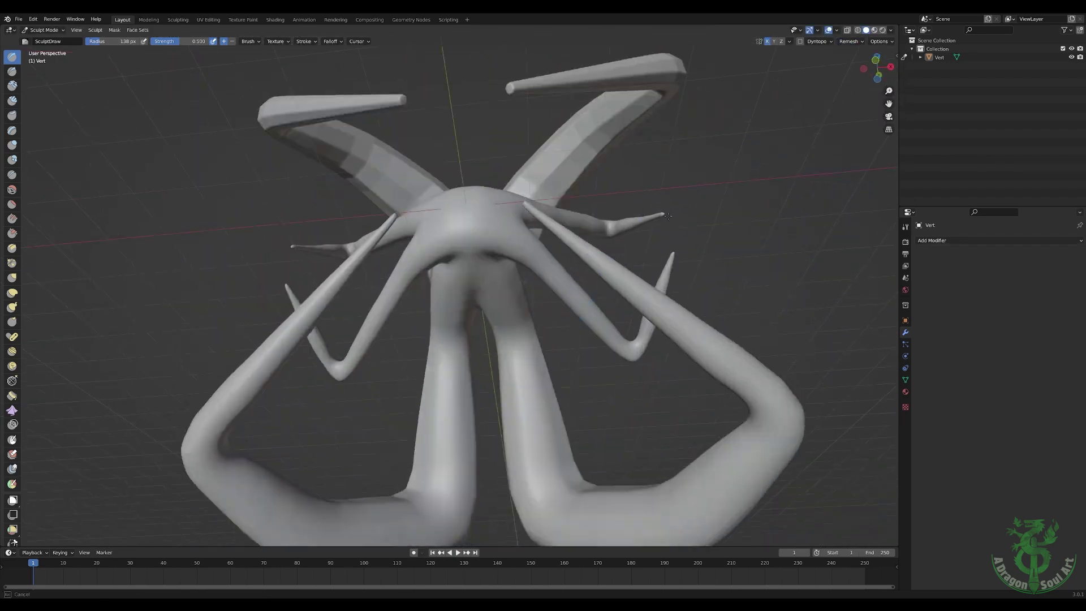
pyautogui.moveTo(624, 127); pyautogui.dragTo(521, 338, button='middle')
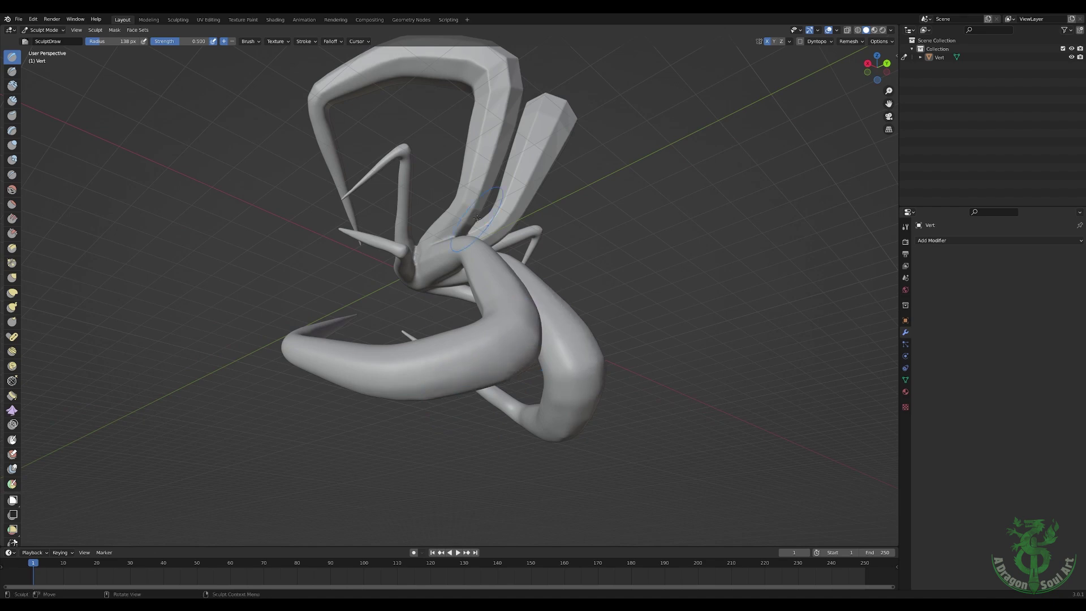
pyautogui.moveTo(476, 219); pyautogui.dragTo(531, 195, button='middle')
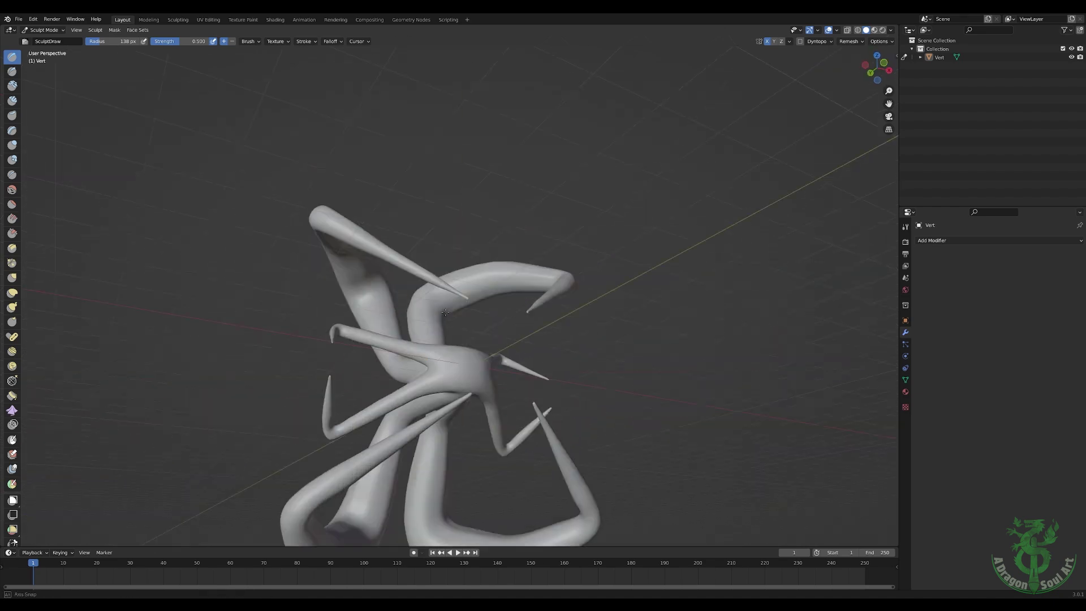
pyautogui.hotkey('shift', 'c')
pyautogui.moveTo(419, 229)
pyautogui.mouseDown(button='middle')
pyautogui.moveTo(529, 321)
pyautogui.moveTo(526, 336)
pyautogui.moveTo(493, 293)
pyautogui.mouseUp(button='middle')
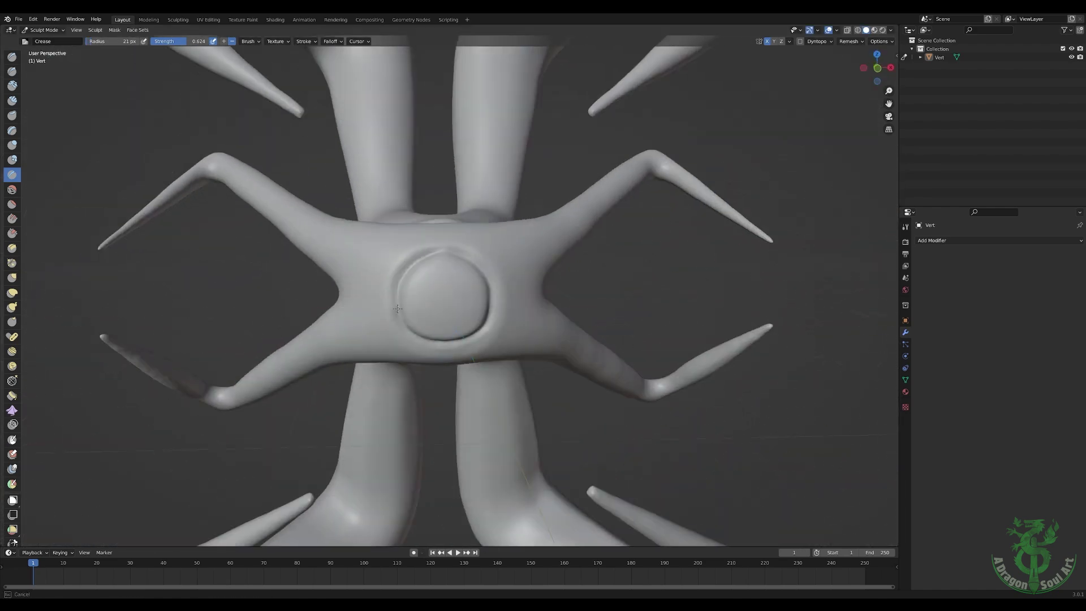
# - Display the sculpt with a tan MatCap and switch to Front Orthographic view
pyautogui.moveTo(399, 322)
pyautogui.mouseDown(button='middle')
pyautogui.moveTo(498, 316)
pyautogui.moveTo(543, 353)
pyautogui.moveTo(330, 260)
pyautogui.mouseUp(button='middle')
pyautogui.click(890, 30)
pyautogui.click(888, 99)
pyautogui.click(760, 121)
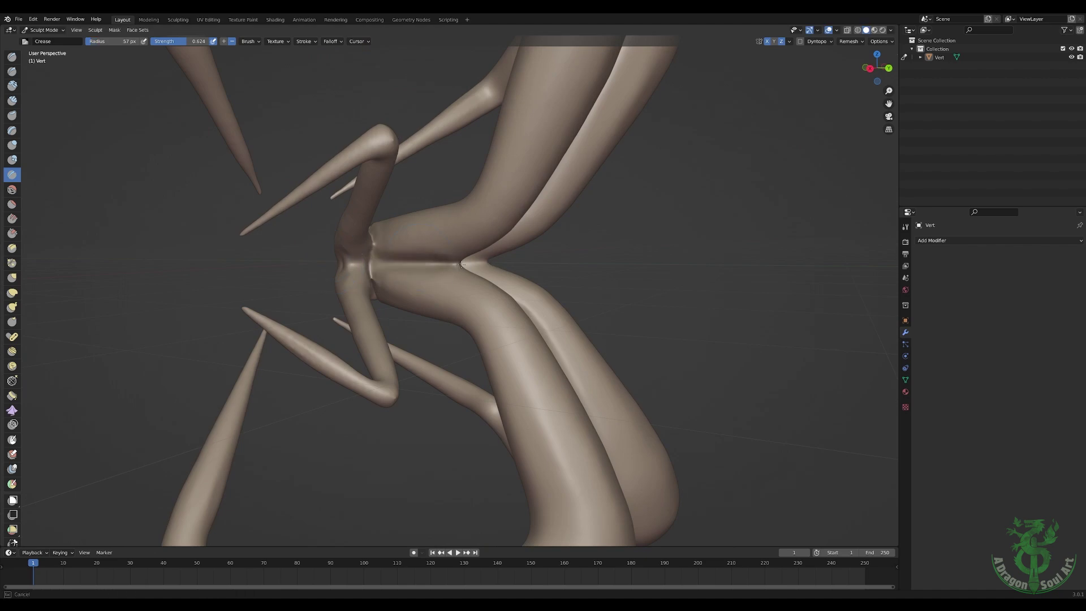
pyautogui.moveTo(460, 265); pyautogui.dragTo(396, 282, button='middle')
pyautogui.press('KP_1')
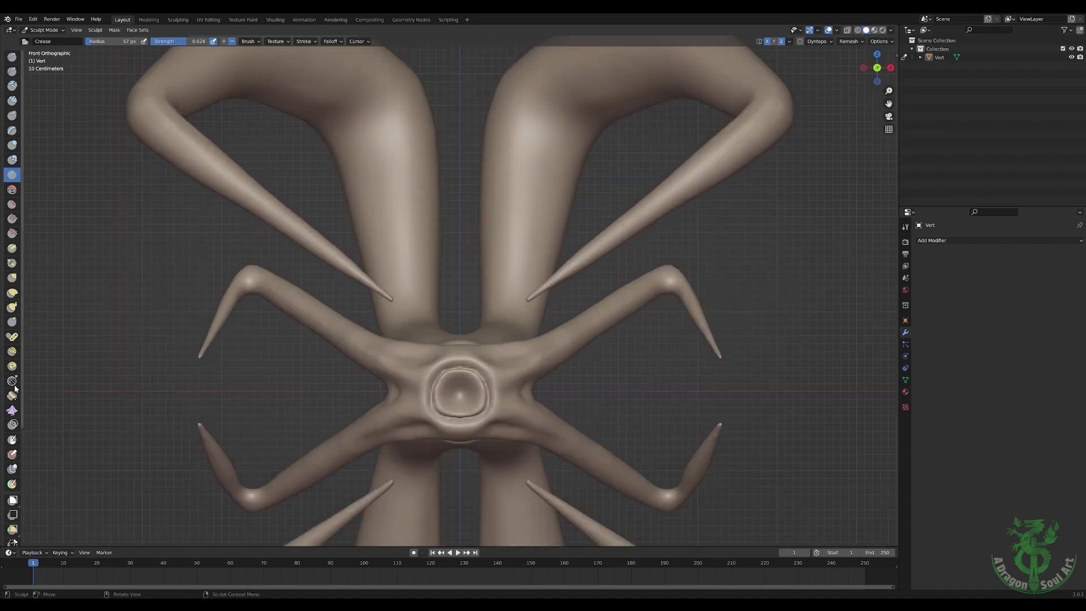
# - Add a cylinder and scale it down along Y to fit the central socket
pyautogui.moveTo(311, 421); pyautogui.dragTo(282, 339, button='middle')
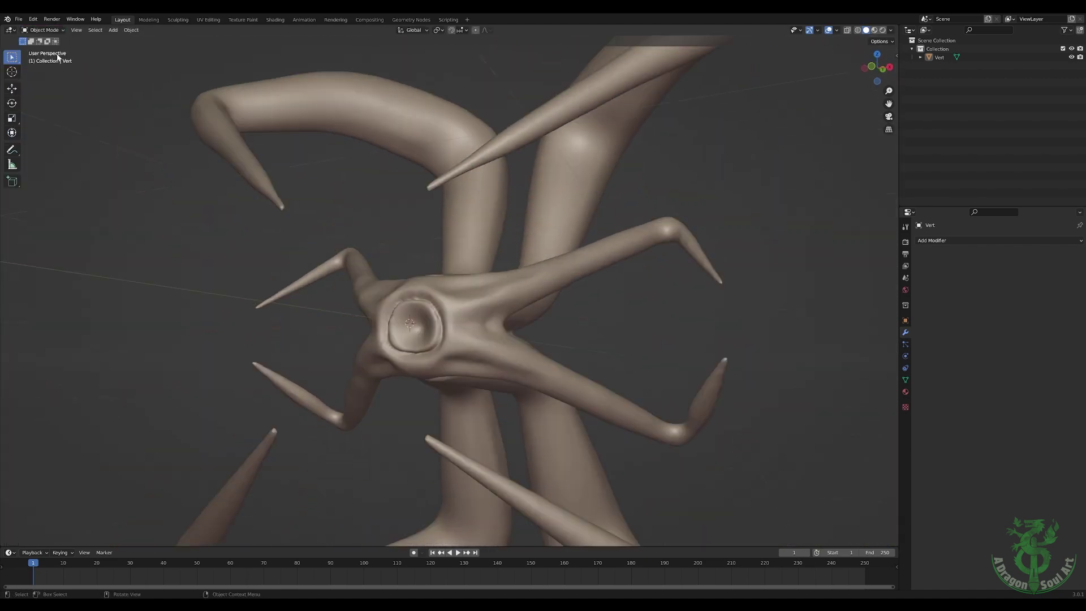
pyautogui.hotkey('shift', 'a')
pyautogui.click(267, 252)
pyautogui.press('Tab')
pyautogui.press('s')
pyautogui.click(523, 281)
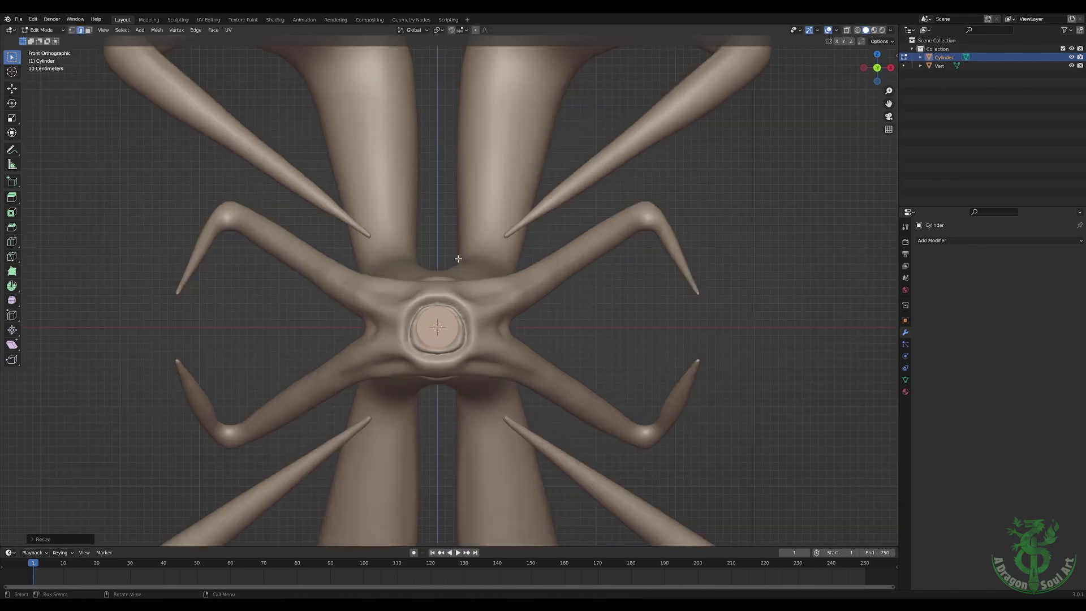
pyautogui.press('KP_3')
pyautogui.press('s')
pyautogui.press('y')
pyautogui.moveTo(240, 341); pyautogui.dragTo(418, 327, button='middle')
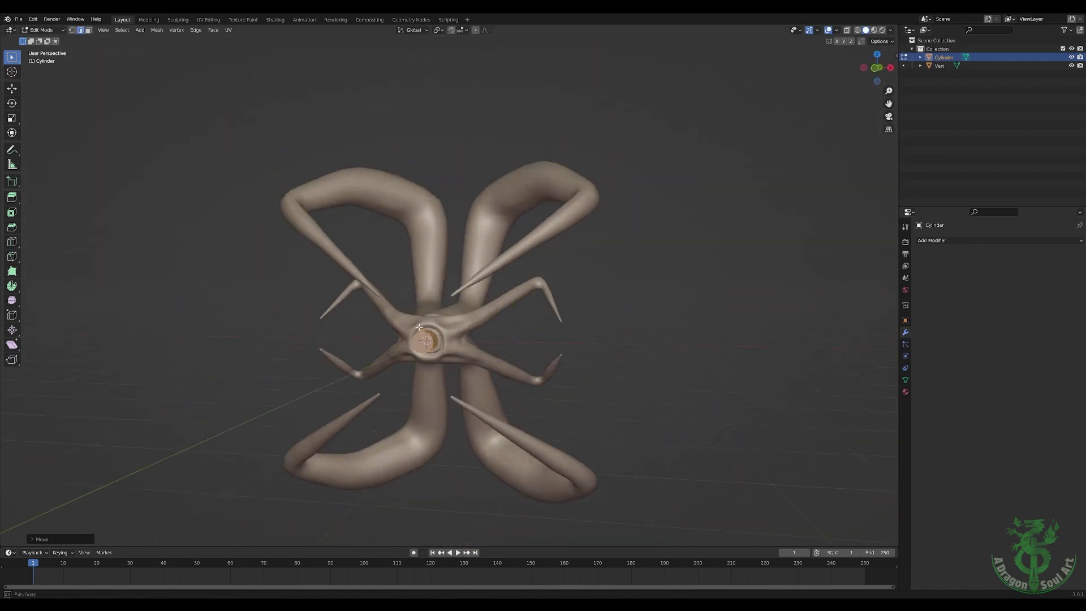
# - Cut the cylinder from Vert with an applied Boolean Difference modifier and resume sculpting Vert
pyautogui.click(962, 240)
pyautogui.click(905, 263)
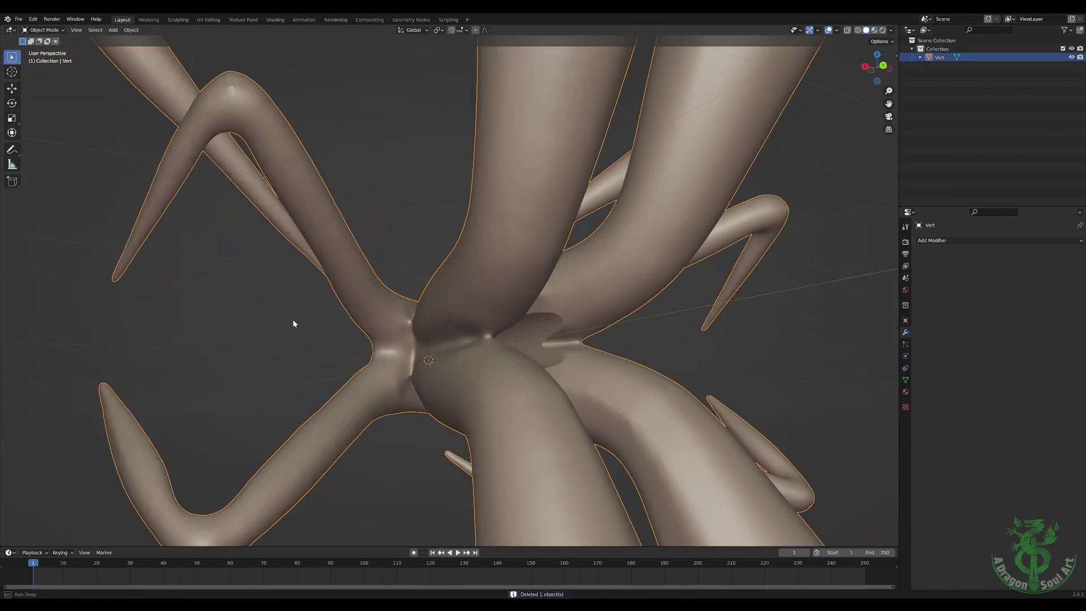
pyautogui.click(43, 30)
pyautogui.click(40, 55)
pyautogui.moveTo(288, 374)
pyautogui.mouseDown(button='middle')
pyautogui.moveTo(530, 342)
pyautogui.moveTo(427, 320)
pyautogui.moveTo(406, 263)
pyautogui.mouseUp(button='middle')
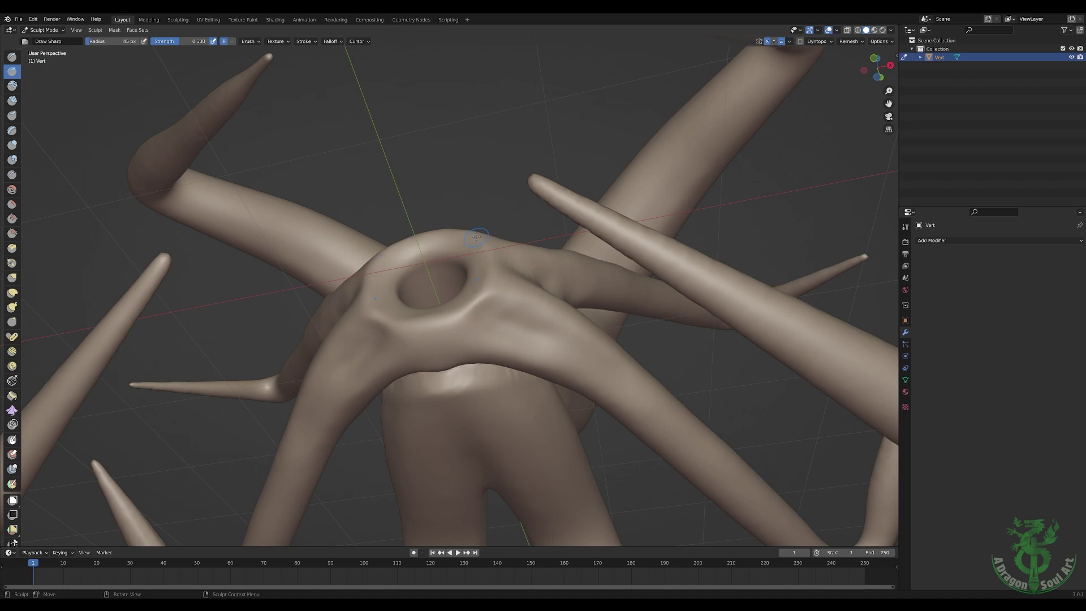
# - Orbit the sculpt to inspect the hole through the central ring from several angles
pyautogui.moveTo(477, 237)
pyautogui.mouseDown(button='middle')
pyautogui.moveTo(492, 343)
pyautogui.moveTo(395, 291)
pyautogui.mouseUp(button='middle')
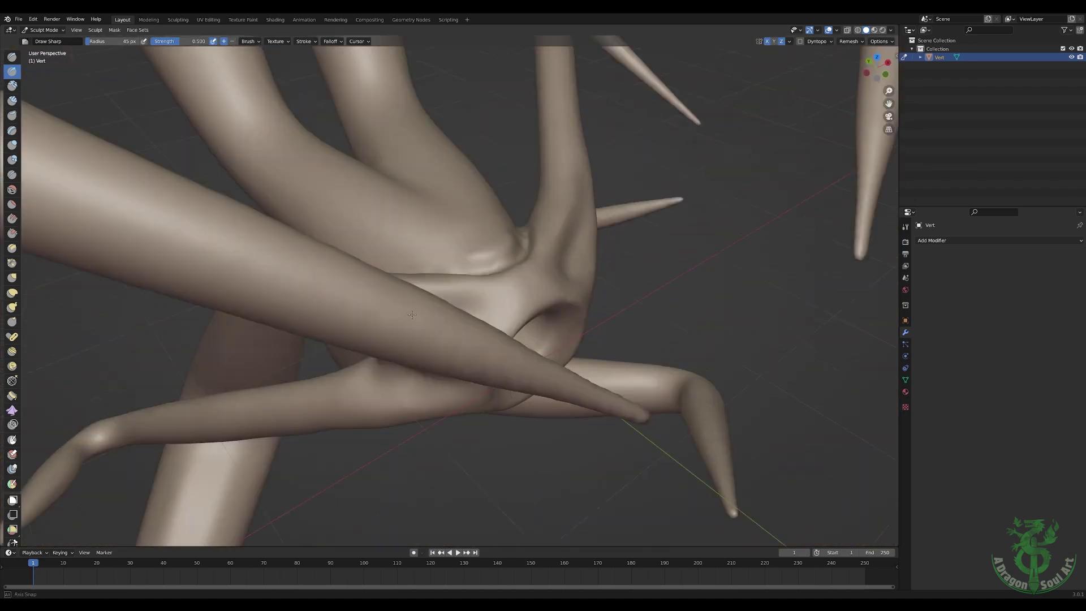
pyautogui.moveTo(432, 244); pyautogui.dragTo(432, 302, button='middle')
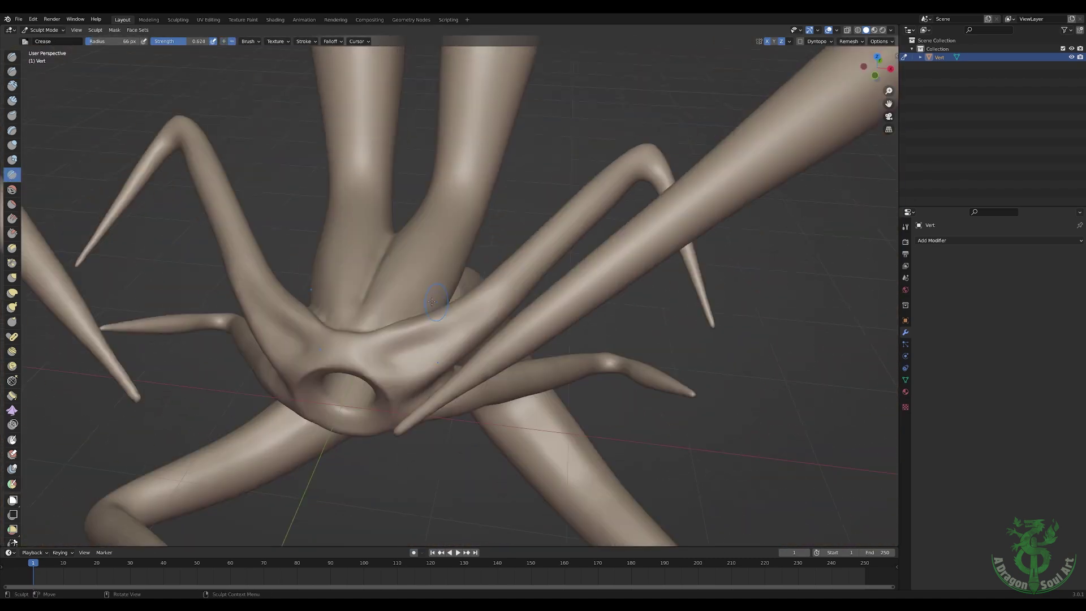
pyautogui.moveTo(608, 169); pyautogui.dragTo(505, 286, button='middle')
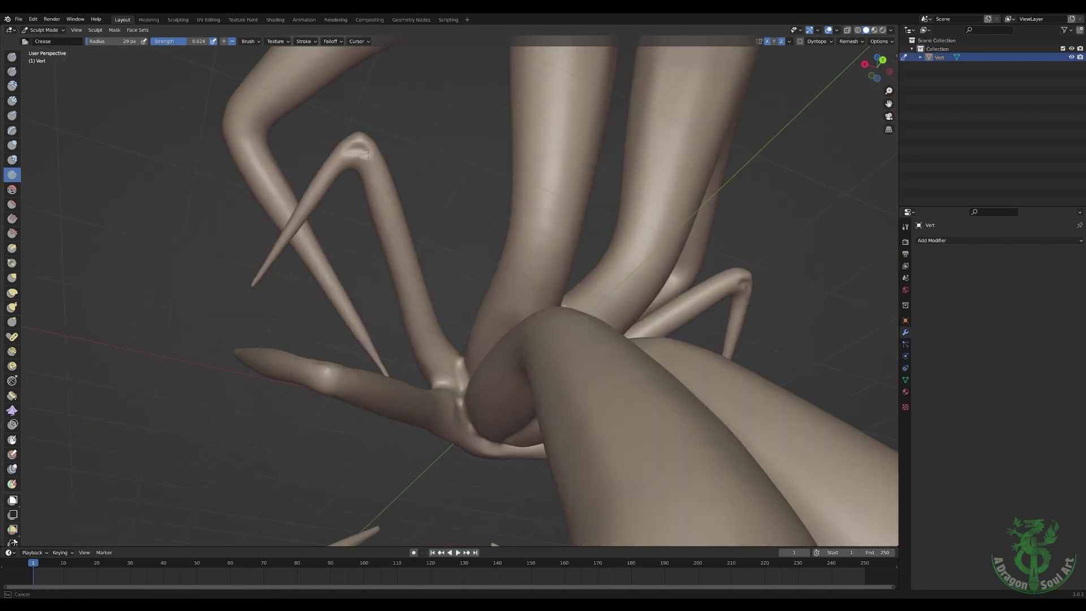
# - Pull small spikes near the tines with a smaller Snake Hook brush
pyautogui.press('g')
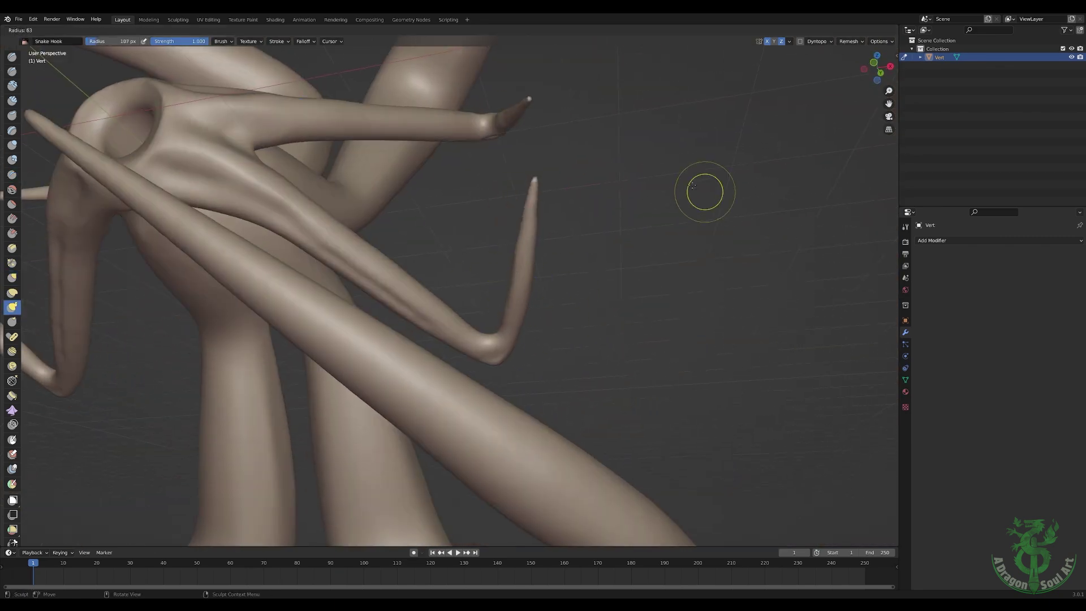
pyautogui.click(692, 185)
pyautogui.moveTo(692, 185); pyautogui.dragTo(529, 294, button='middle')
pyautogui.moveTo(521, 303); pyautogui.dragTo(528, 278)
pyautogui.moveTo(481, 193)
pyautogui.mouseDown(button='middle')
pyautogui.moveTo(484, 272)
pyautogui.moveTo(600, 186)
pyautogui.mouseUp(button='middle')
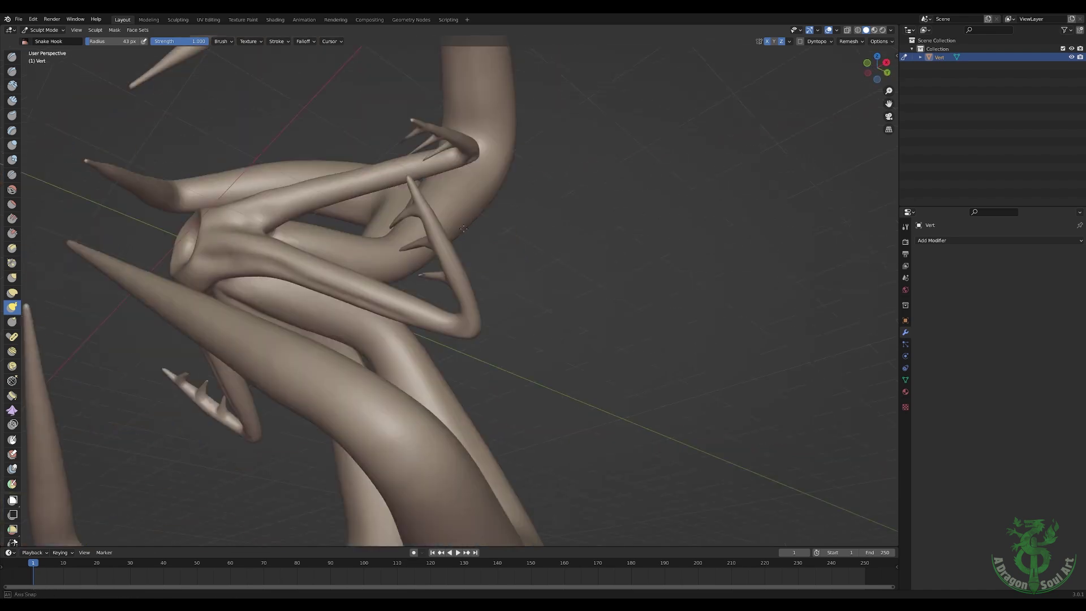
# - Split the viewport, set the new area to Front Orthographic, and inspect the central ring
pyautogui.moveTo(897, 26); pyautogui.dragTo(736, 266)
pyautogui.press('KP_1')
pyautogui.scroll(-1, 861, 266)
pyautogui.moveTo(509, 248); pyautogui.dragTo(395, 237, button='middle')
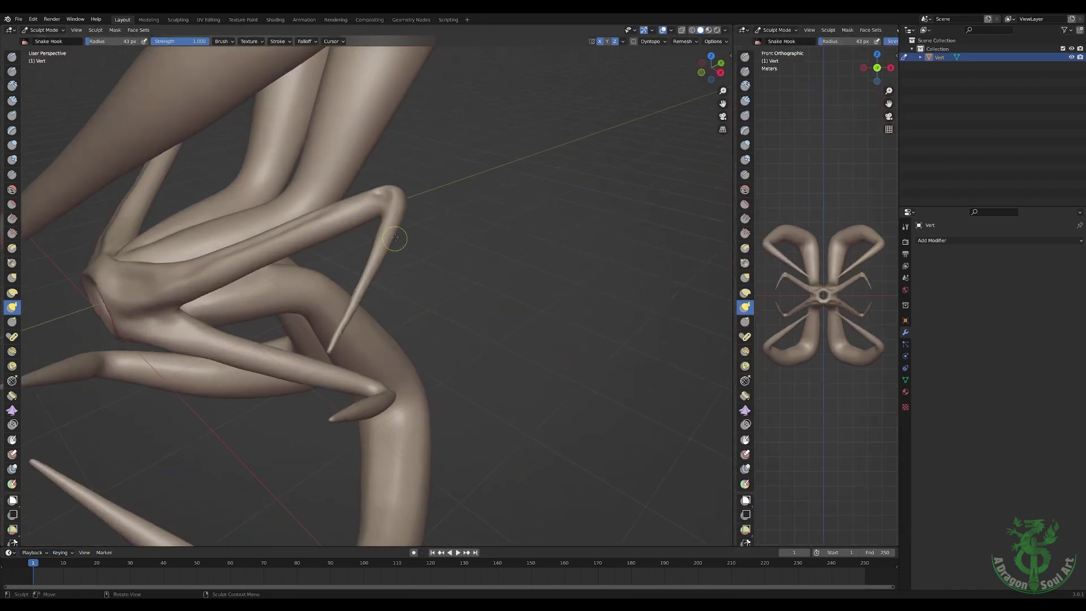
pyautogui.moveTo(410, 347); pyautogui.dragTo(457, 210, button='middle')
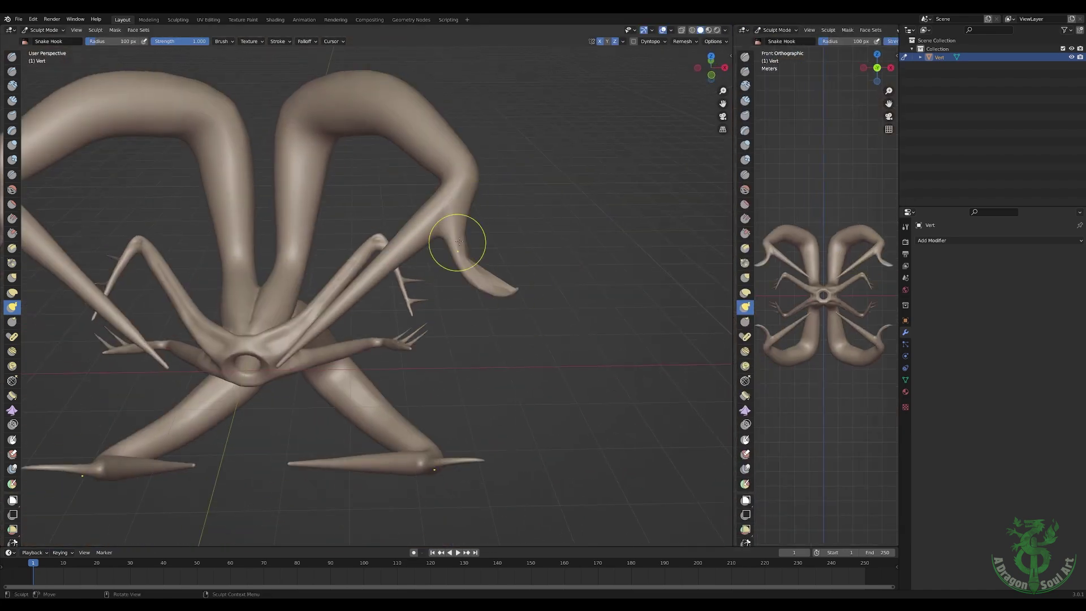
pyautogui.moveTo(427, 107); pyautogui.dragTo(406, 230, button='middle')
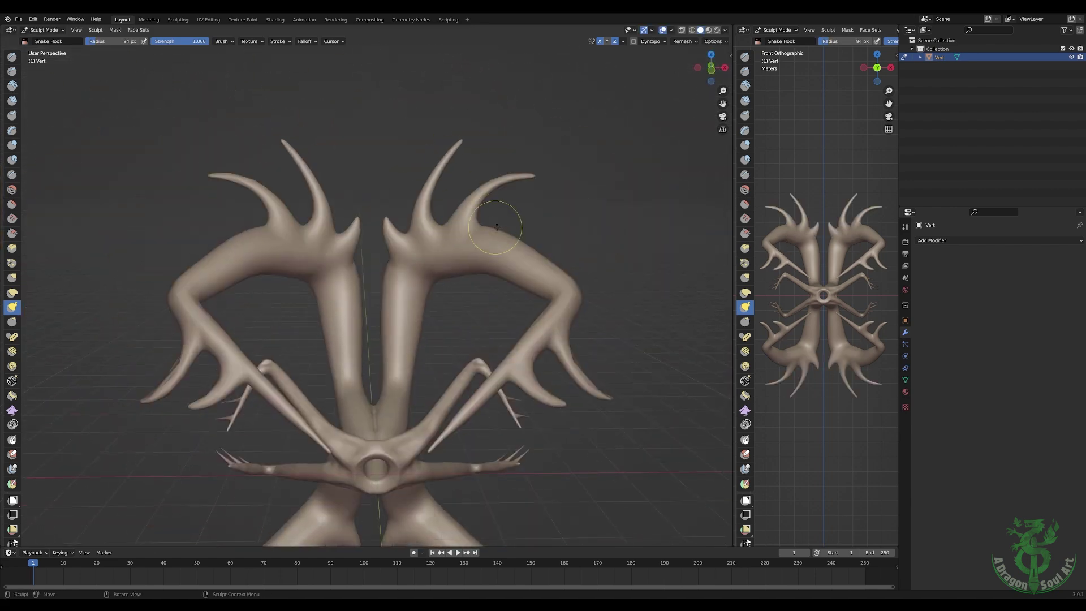
pyautogui.moveTo(546, 209); pyautogui.dragTo(447, 204, button='middle')
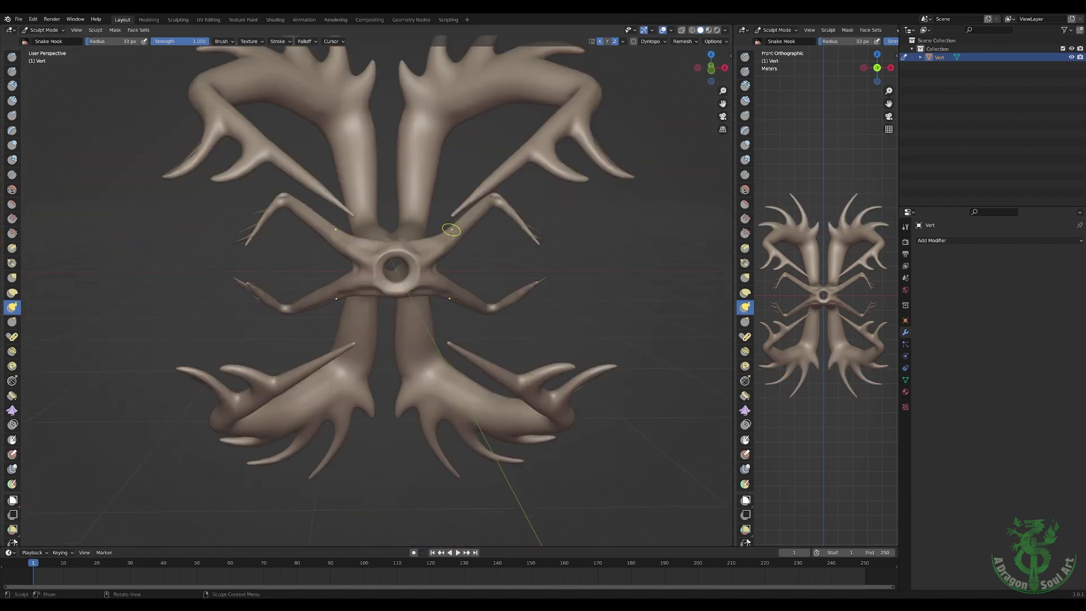
pyautogui.scroll(3, 447, 205)
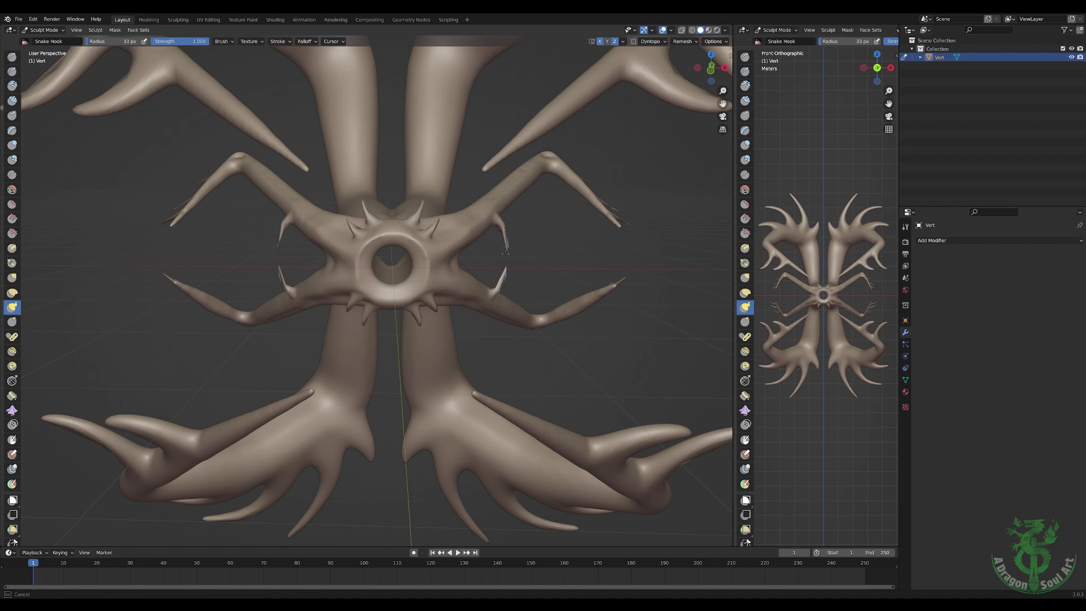
pyautogui.moveTo(734, 282); pyautogui.dragTo(709, 283)
pyautogui.moveTo(553, 295)
pyautogui.mouseDown(button='middle')
pyautogui.moveTo(353, 256)
pyautogui.moveTo(387, 398)
pyautogui.moveTo(439, 378)
pyautogui.moveTo(480, 294)
pyautogui.moveTo(494, 235)
pyautogui.moveTo(513, 242)
pyautogui.moveTo(441, 193)
pyautogui.mouseUp(button='middle')
# - Resize the brush, switch to Crease, and set the remesh voxel size to 0.0298
pyautogui.press('f')
pyautogui.hotkey('shift', 'c')
pyautogui.scroll(3, 441, 193)
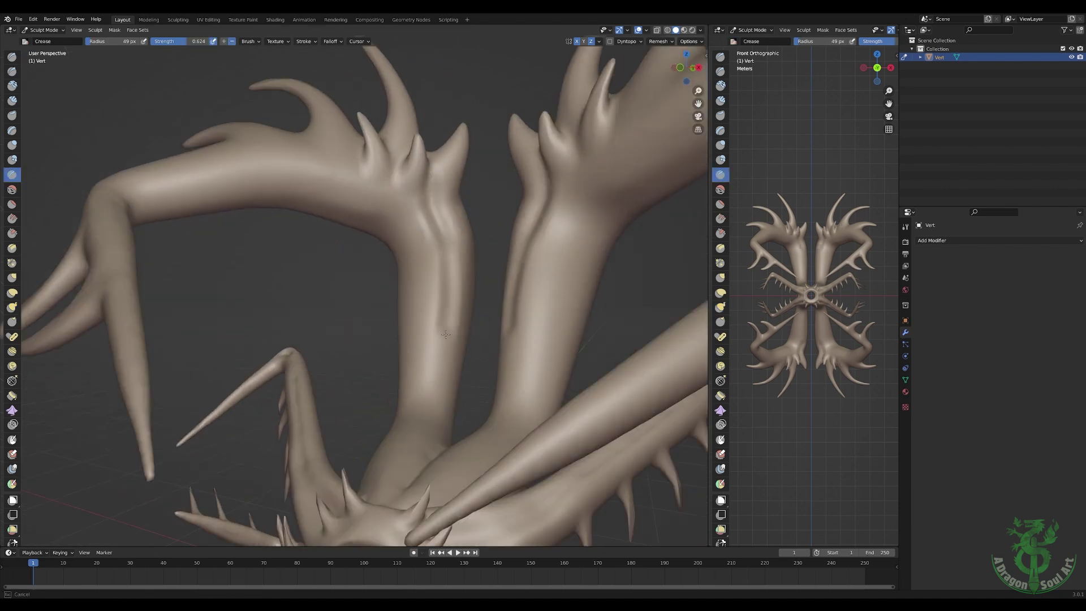
pyautogui.moveTo(420, 292)
pyautogui.mouseDown(button='middle')
pyautogui.moveTo(688, 160)
pyautogui.moveTo(670, 106)
pyautogui.mouseUp(button='middle')
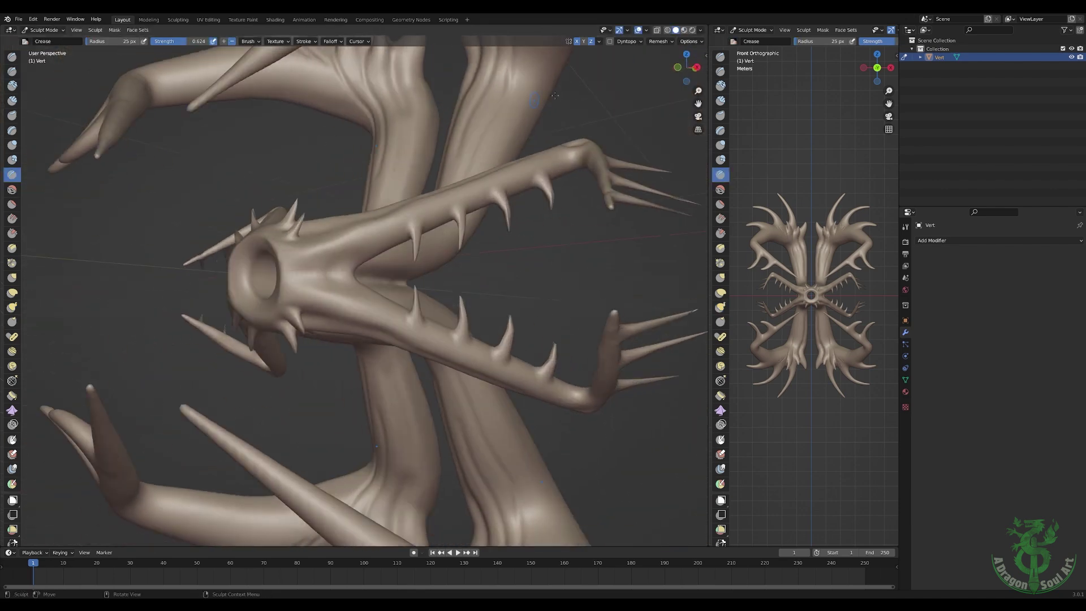
pyautogui.press('r')
pyautogui.moveTo(615, 171); pyautogui.dragTo(19, 305, button='middle')
# - Work around the model adding Snake Hook spikes along the lower arms and curved branch
pyautogui.moveTo(299, 267); pyautogui.dragTo(442, 232, button='middle')
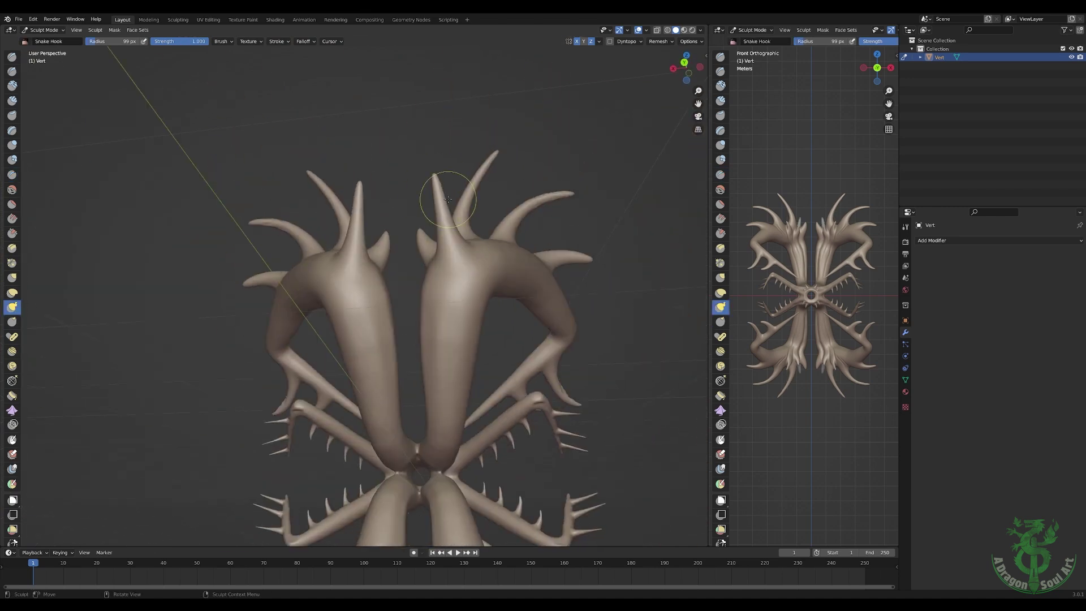
pyautogui.moveTo(497, 189); pyautogui.dragTo(417, 278, button='middle')
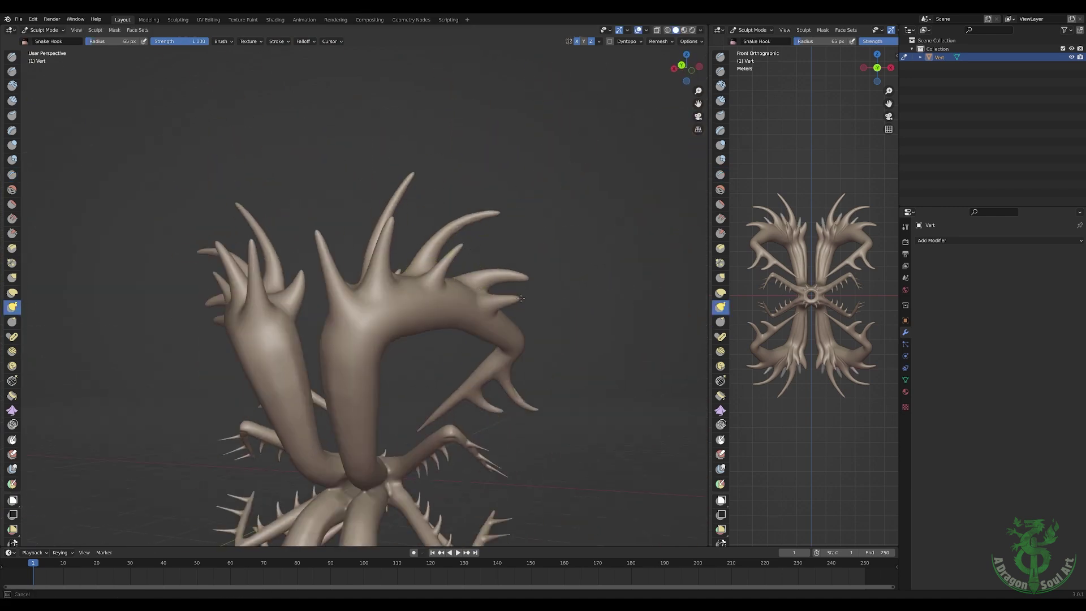
pyautogui.moveTo(521, 298); pyautogui.dragTo(543, 243, button='middle')
pyautogui.moveTo(480, 292); pyautogui.dragTo(398, 312, button='middle')
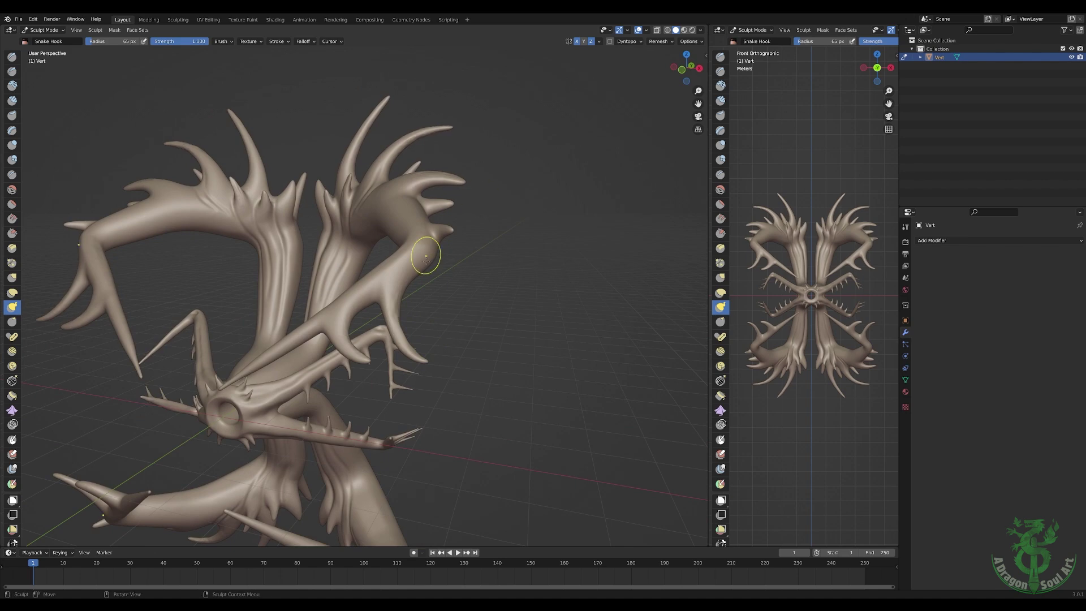
pyautogui.moveTo(426, 257); pyautogui.dragTo(415, 338, button='middle')
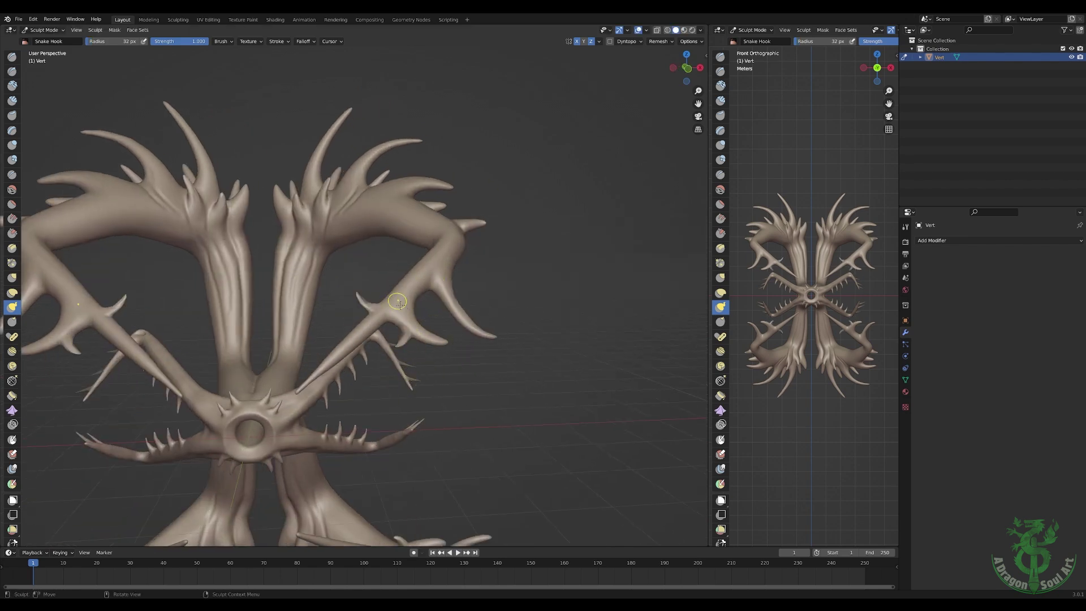
pyautogui.moveTo(398, 302)
pyautogui.mouseDown(button='middle')
pyautogui.moveTo(454, 233)
pyautogui.moveTo(420, 148)
pyautogui.moveTo(324, 183)
pyautogui.moveTo(354, 333)
pyautogui.moveTo(333, 261)
pyautogui.moveTo(434, 276)
pyautogui.moveTo(360, 163)
pyautogui.mouseUp(button='middle')
# - Carve Crease-brush grooves along the trunks and spiny arms
pyautogui.hotkey('shift', 'c')
pyautogui.moveTo(542, 148)
pyautogui.mouseDown(button='middle')
pyautogui.moveTo(465, 287)
pyautogui.moveTo(381, 147)
pyautogui.mouseUp(button='middle')
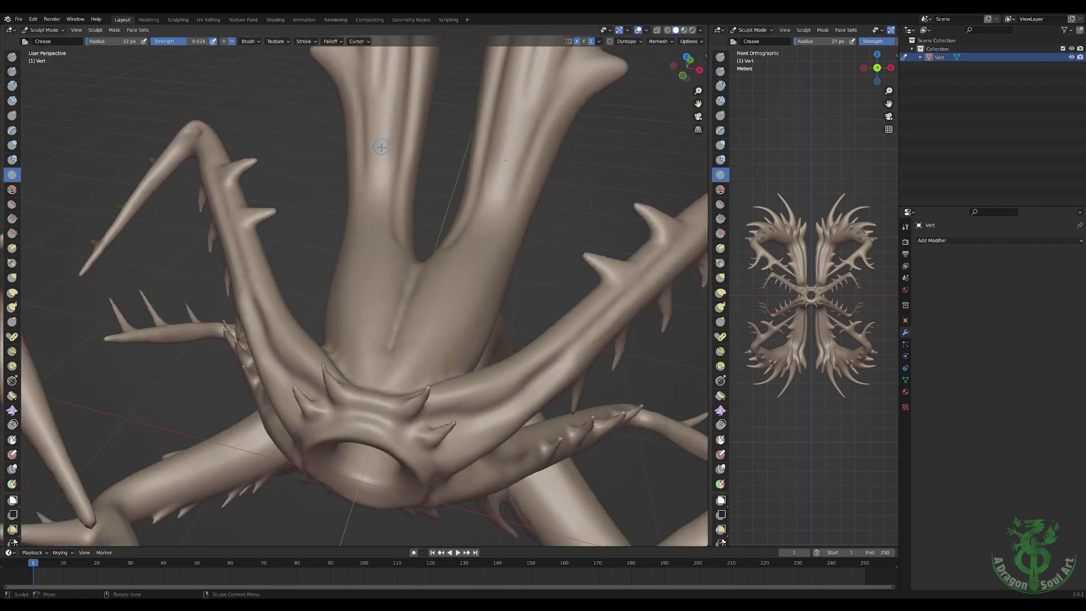
pyautogui.moveTo(387, 194); pyautogui.dragTo(396, 182, button='middle')
pyautogui.moveTo(453, 228)
pyautogui.mouseDown(button='middle')
pyautogui.moveTo(221, 421)
pyautogui.moveTo(347, 334)
pyautogui.moveTo(305, 250)
pyautogui.moveTo(394, 152)
pyautogui.mouseUp(button='middle')
pyautogui.press('f')
pyautogui.click(395, 152)
pyautogui.moveTo(363, 190); pyautogui.dragTo(441, 178, button='middle')
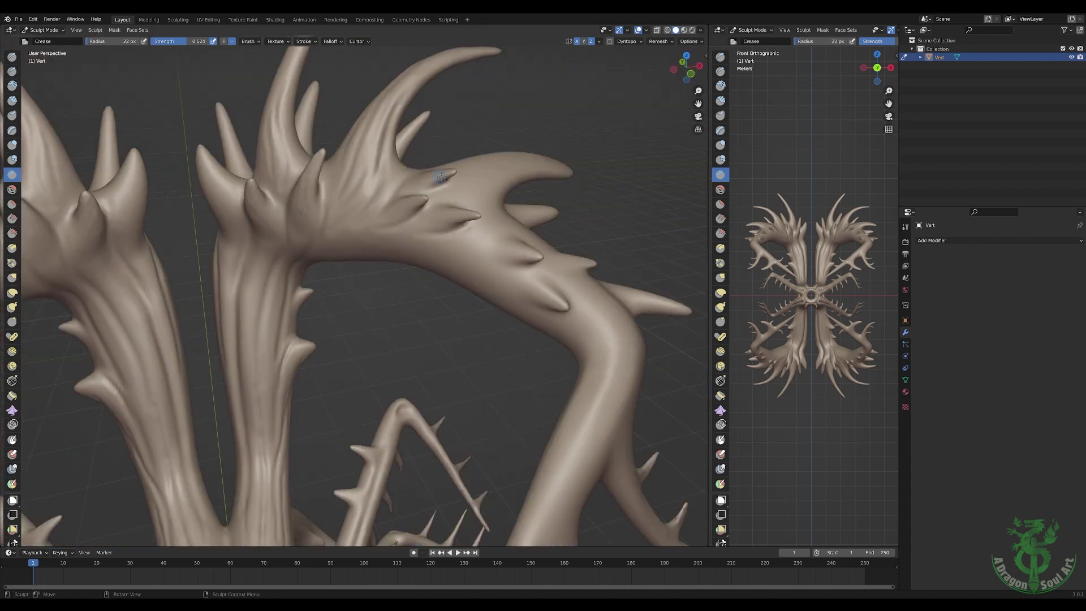
# - Enlarge the brush radius and crease horn-like rings around the branch arches
pyautogui.moveTo(527, 330); pyautogui.dragTo(363, 257, button='middle')
pyautogui.press('f')
pyautogui.click(362, 256)
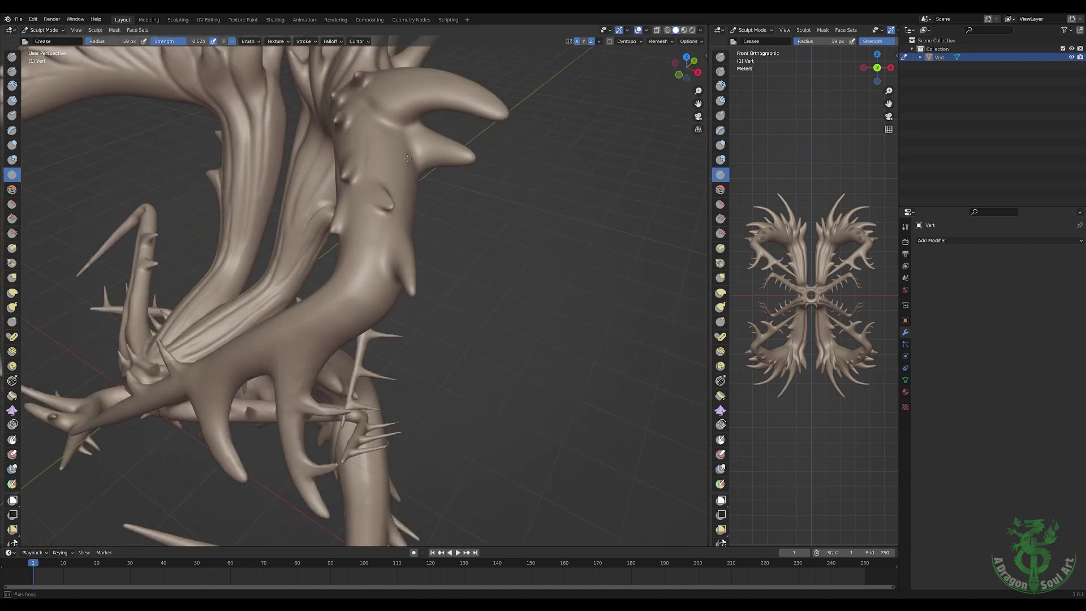
pyautogui.moveTo(419, 192); pyautogui.dragTo(482, 230, button='middle')
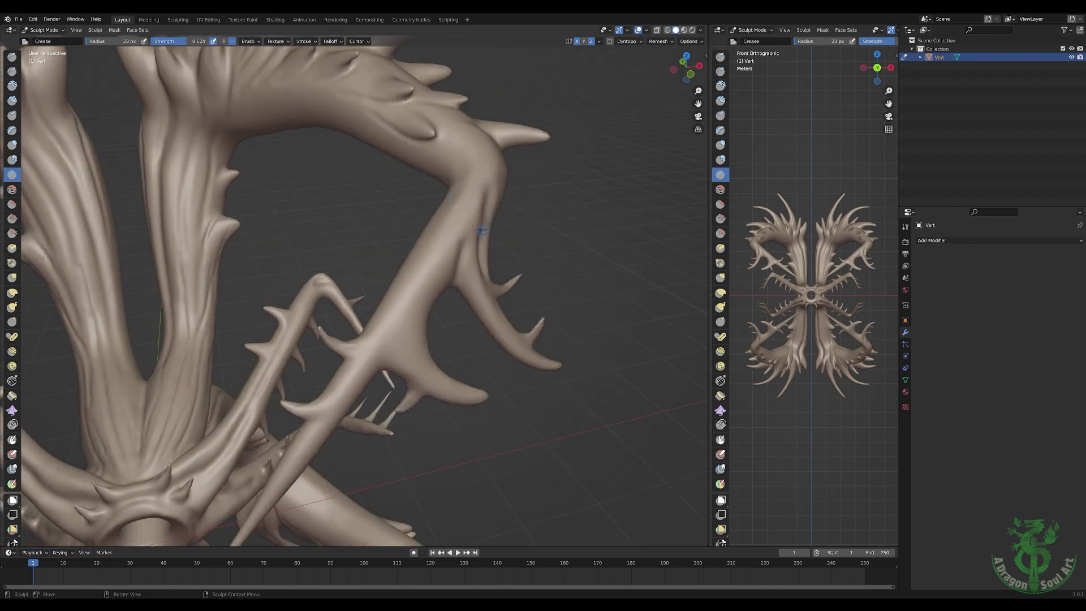
pyautogui.moveTo(377, 204); pyautogui.dragTo(525, 379, button='middle')
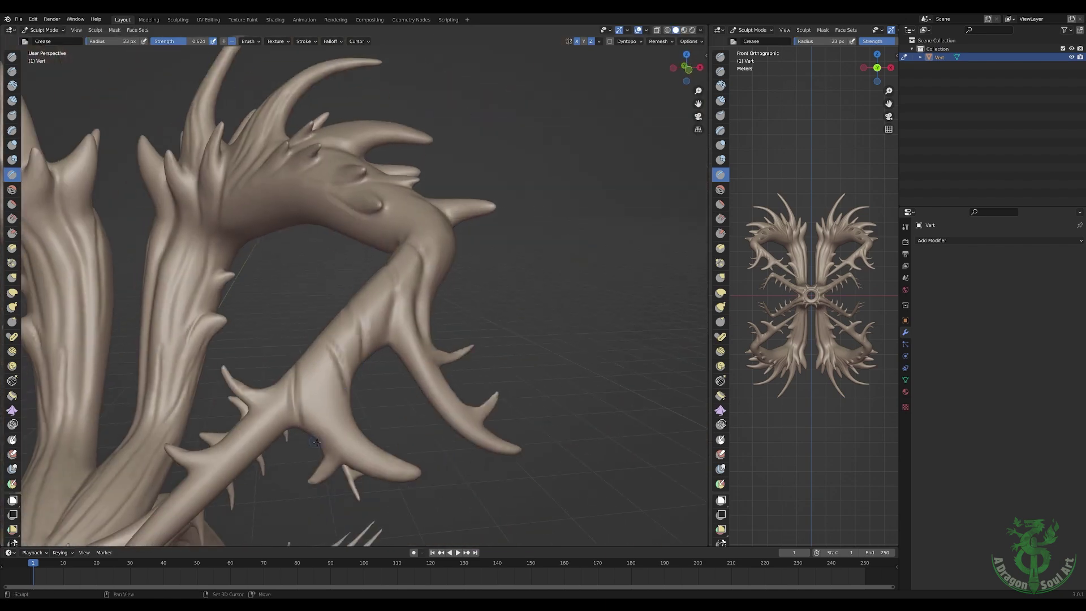
pyautogui.moveTo(316, 442)
pyautogui.mouseDown(button='middle')
pyautogui.moveTo(421, 220)
pyautogui.moveTo(475, 301)
pyautogui.moveTo(328, 204)
pyautogui.moveTo(370, 308)
pyautogui.moveTo(290, 354)
pyautogui.moveTo(532, 347)
pyautogui.moveTo(360, 284)
pyautogui.mouseUp(button='middle')
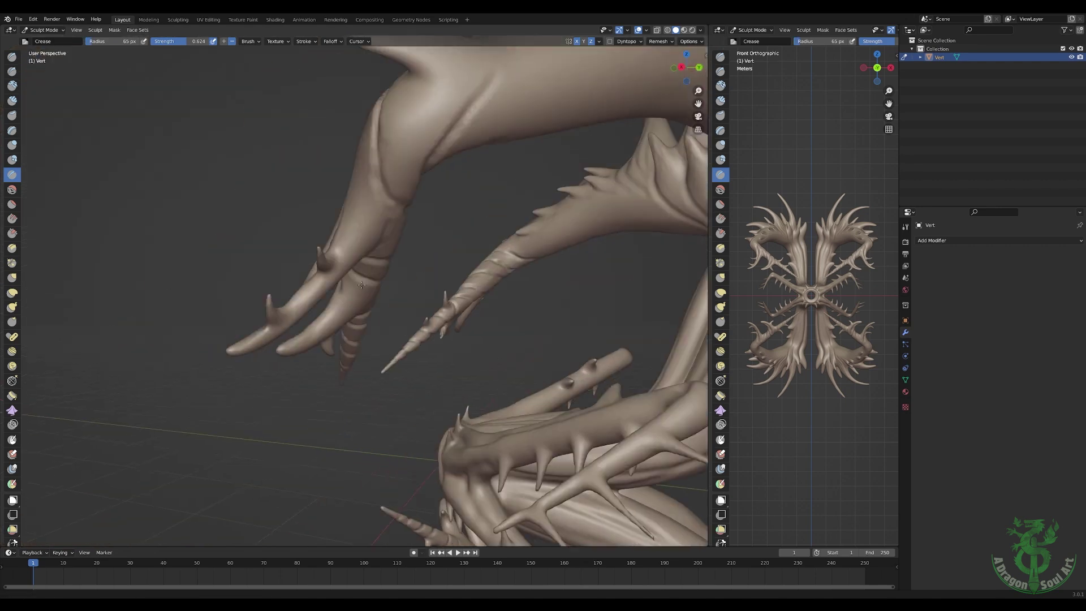
# - Shrink the Crease brush radius to suit carving grooves into the antler branches
pyautogui.moveTo(360, 285)
pyautogui.mouseDown(button='middle')
pyautogui.moveTo(440, 273)
pyautogui.moveTo(371, 286)
pyautogui.moveTo(407, 206)
pyautogui.mouseUp(button='middle')
pyautogui.press('f')
pyautogui.click(440, 274)
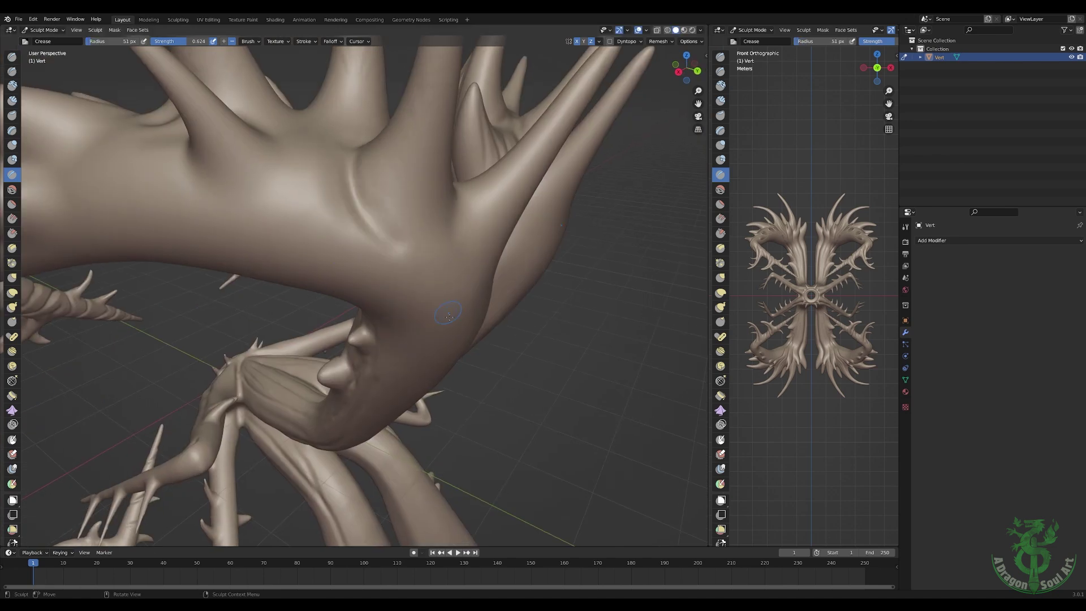
pyautogui.moveTo(408, 206)
pyautogui.mouseDown(button='middle')
pyautogui.moveTo(374, 294)
pyautogui.moveTo(382, 376)
pyautogui.moveTo(313, 232)
pyautogui.moveTo(439, 245)
pyautogui.moveTo(595, 239)
pyautogui.mouseUp(button='middle')
pyautogui.press('f')
pyautogui.click(374, 295)
# - Save the sculpt, then orbit in to inspect the upper branches and trunk junction
pyautogui.hotkey('ctrl', 's')
pyautogui.press('r')
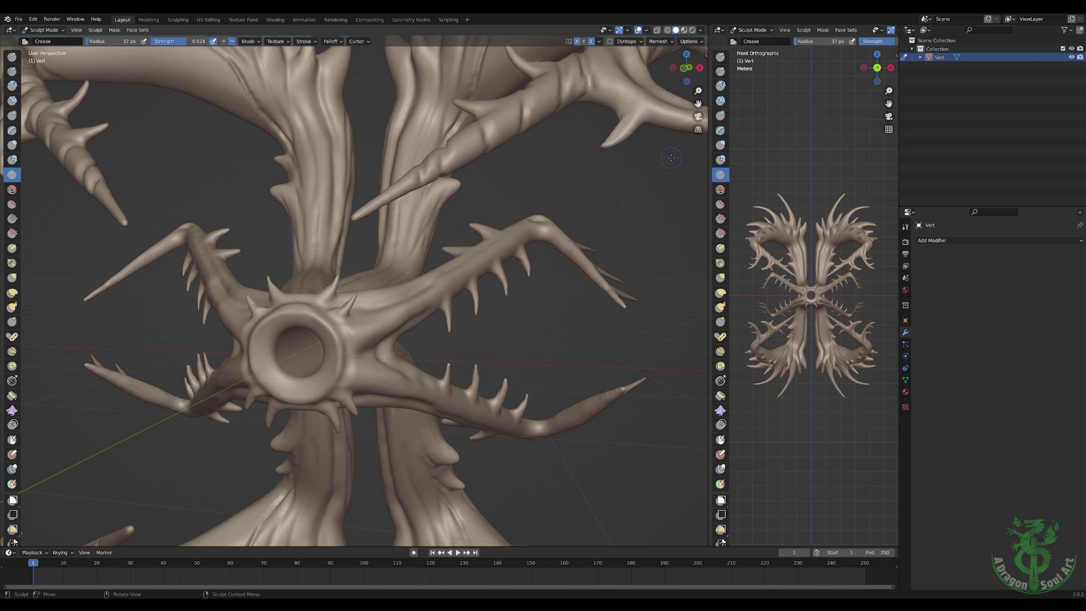
pyautogui.hotkey('ctrl', 's')
pyautogui.moveTo(415, 334); pyautogui.dragTo(426, 299, button='middle')
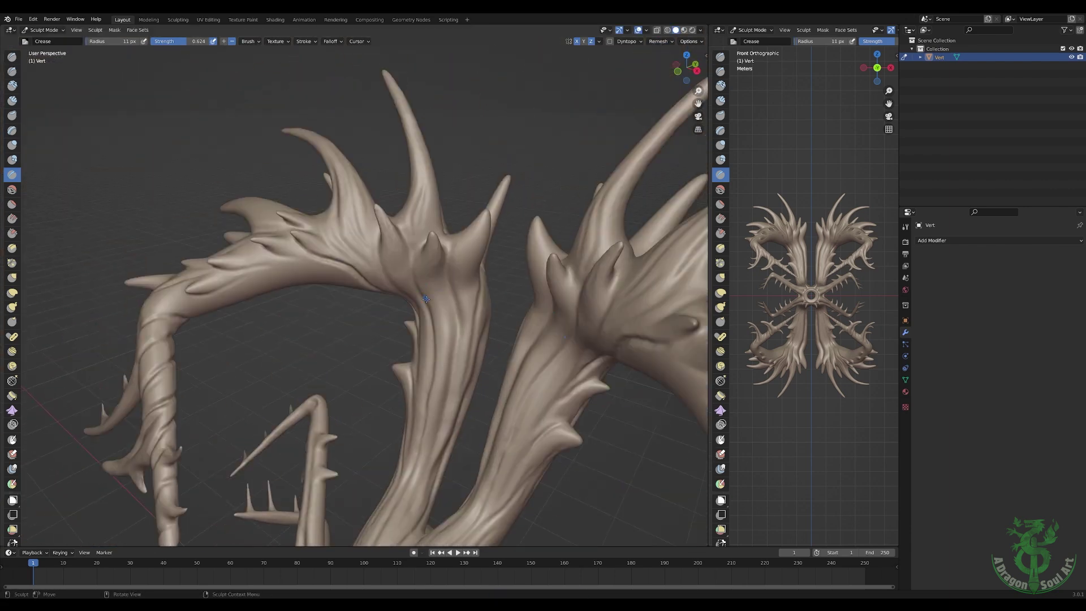
pyautogui.scroll(2, 452, 254)
pyautogui.scroll(-2, 508, 225)
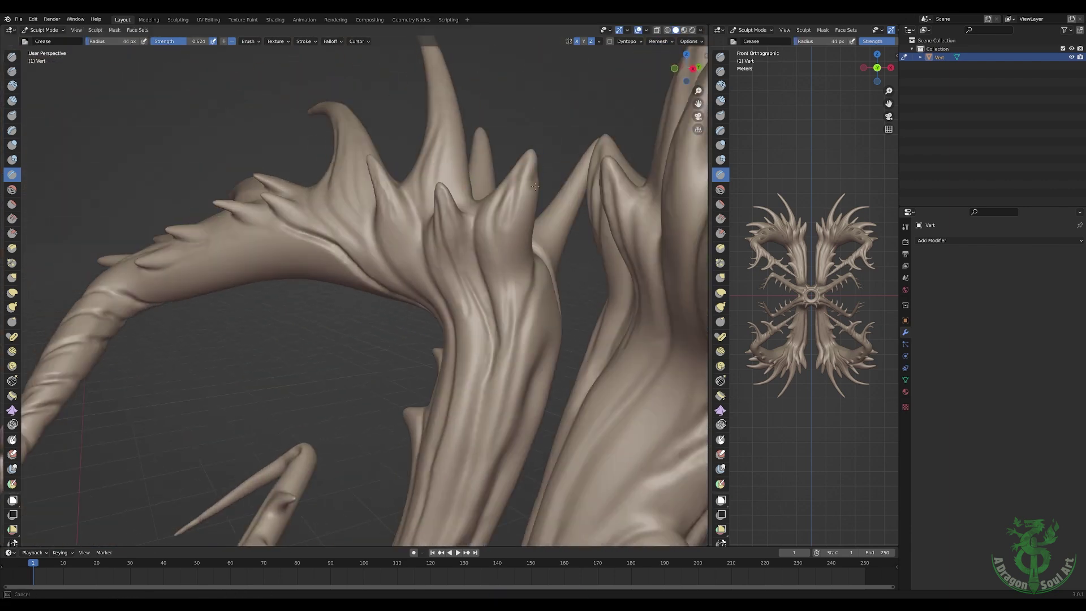
pyautogui.keyDown('shift'); pyautogui.moveTo(475, 269); pyautogui.dragTo(412, 356, button='middle'); pyautogui.keyUp('shift')
pyautogui.moveTo(324, 327); pyautogui.dragTo(389, 399, button='middle')
pyautogui.moveTo(447, 370)
pyautogui.mouseDown(button='middle')
pyautogui.moveTo(562, 197)
pyautogui.moveTo(406, 215)
pyautogui.moveTo(327, 283)
pyautogui.mouseUp(button='middle')
# - Toggle briefly to Object Mode and back to Sculpt Mode, then orbit around the branching horns
pyautogui.hotkey('ctrl', 'Tab')
pyautogui.scroll(3, 406, 215)
pyautogui.hotkey('ctrl', 'Tab')
pyautogui.moveTo(291, 311); pyautogui.dragTo(484, 197, button='middle')
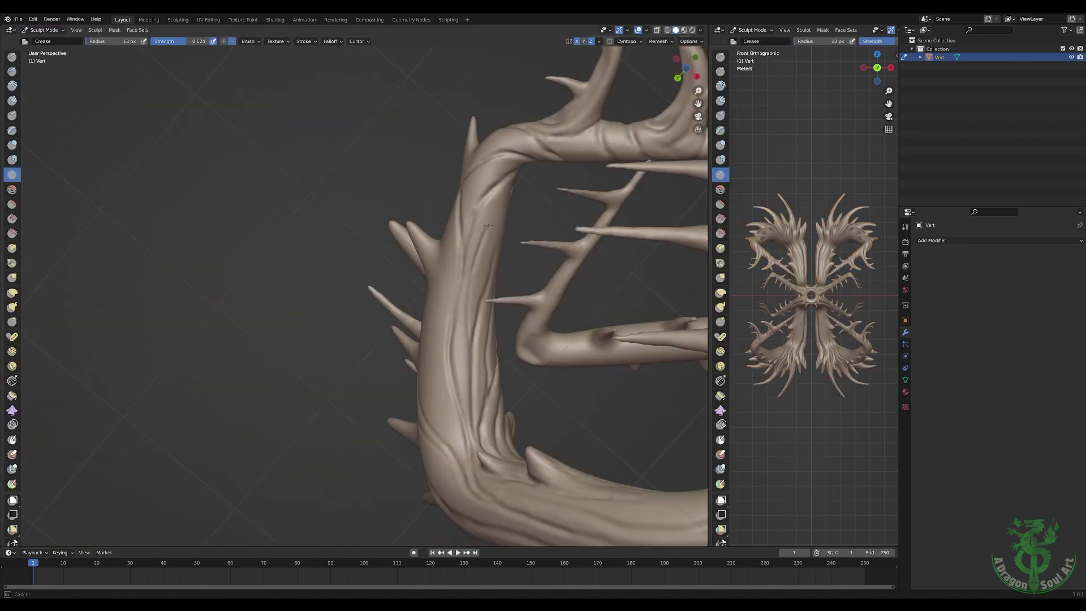
pyautogui.moveTo(488, 226)
pyautogui.mouseDown(button='middle')
pyautogui.moveTo(354, 257)
pyautogui.moveTo(415, 323)
pyautogui.mouseUp(button='middle')
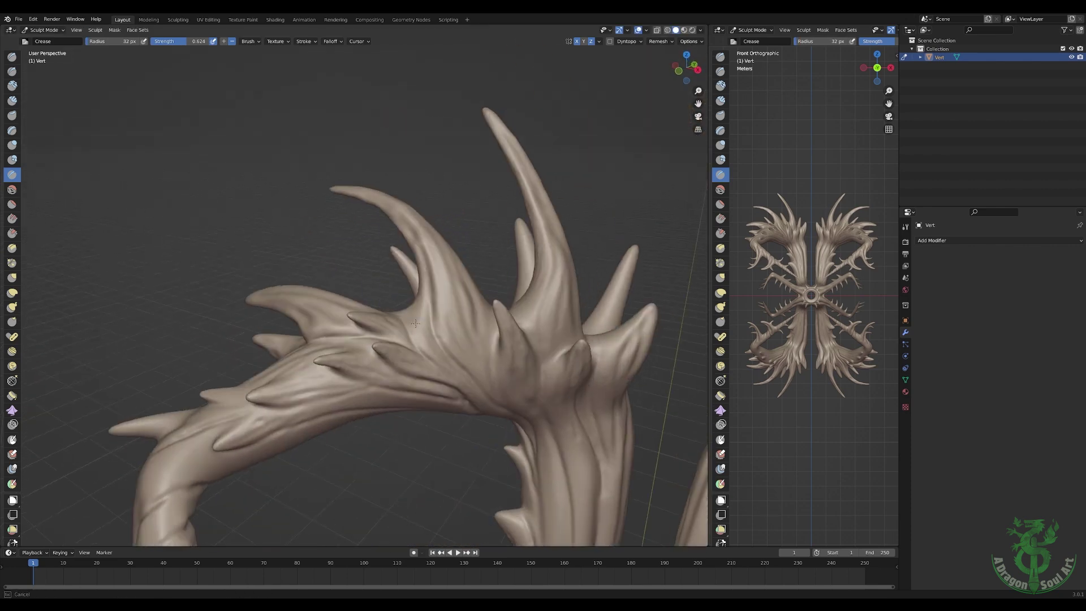
# - Crease lines along the arching horn, both trunks and the spiked arms around the central ring
pyautogui.moveTo(304, 319); pyautogui.dragTo(437, 226, button='middle')
pyautogui.moveTo(419, 123); pyautogui.dragTo(423, 215, button='middle')
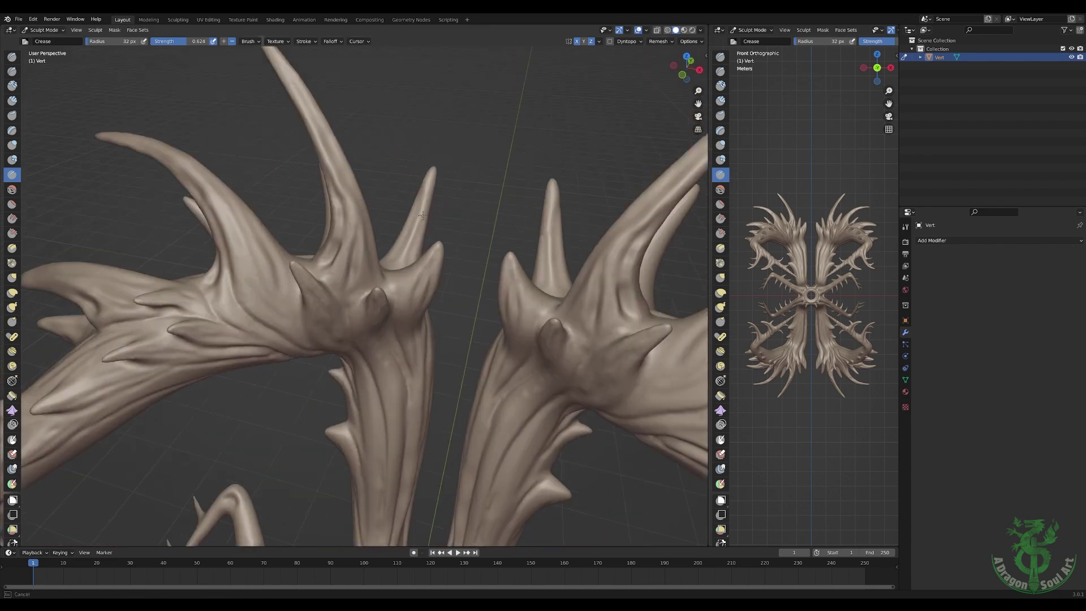
pyautogui.moveTo(369, 268)
pyautogui.mouseDown(button='middle')
pyautogui.moveTo(473, 222)
pyautogui.moveTo(432, 293)
pyautogui.mouseUp(button='middle')
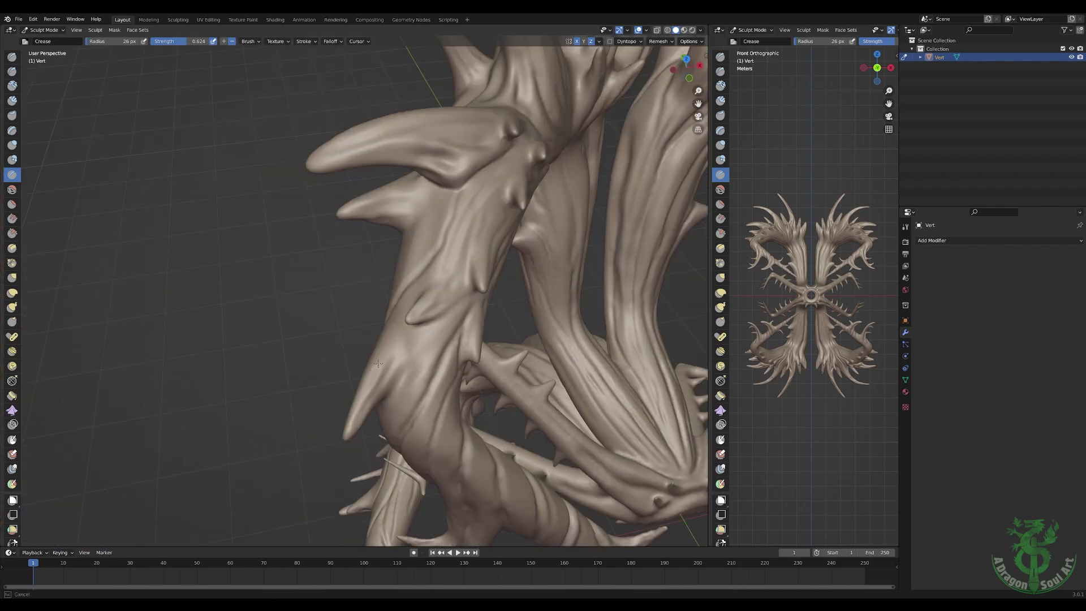
pyautogui.moveTo(378, 363); pyautogui.dragTo(449, 181, button='middle')
pyautogui.moveTo(383, 224); pyautogui.dragTo(516, 238, button='middle')
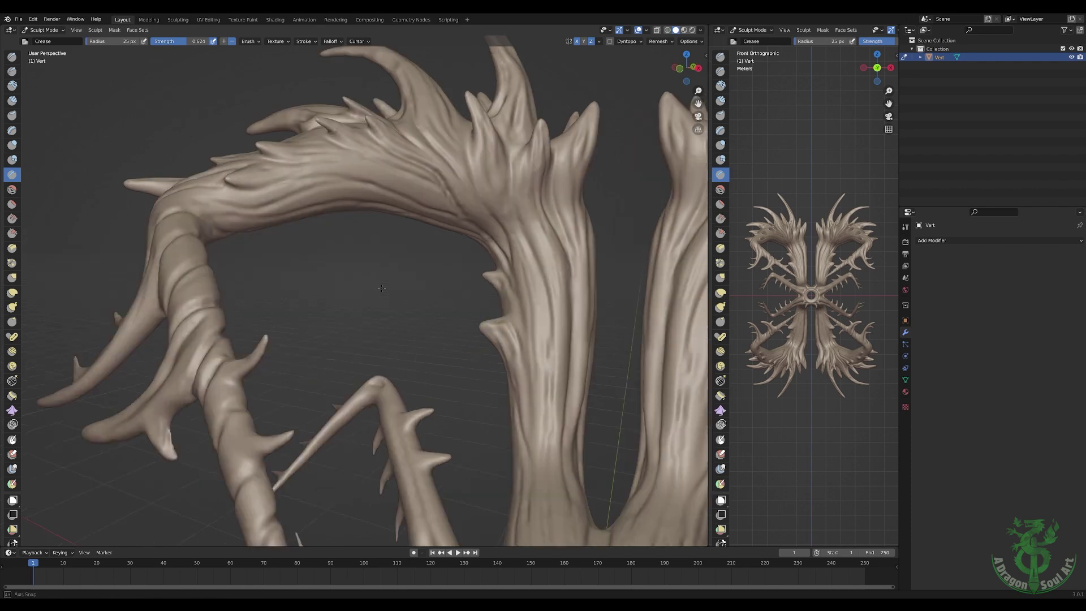
pyautogui.moveTo(516, 237)
pyautogui.mouseDown(button='middle')
pyautogui.moveTo(476, 379)
pyautogui.moveTo(426, 297)
pyautogui.moveTo(465, 249)
pyautogui.moveTo(399, 362)
pyautogui.mouseUp(button='middle')
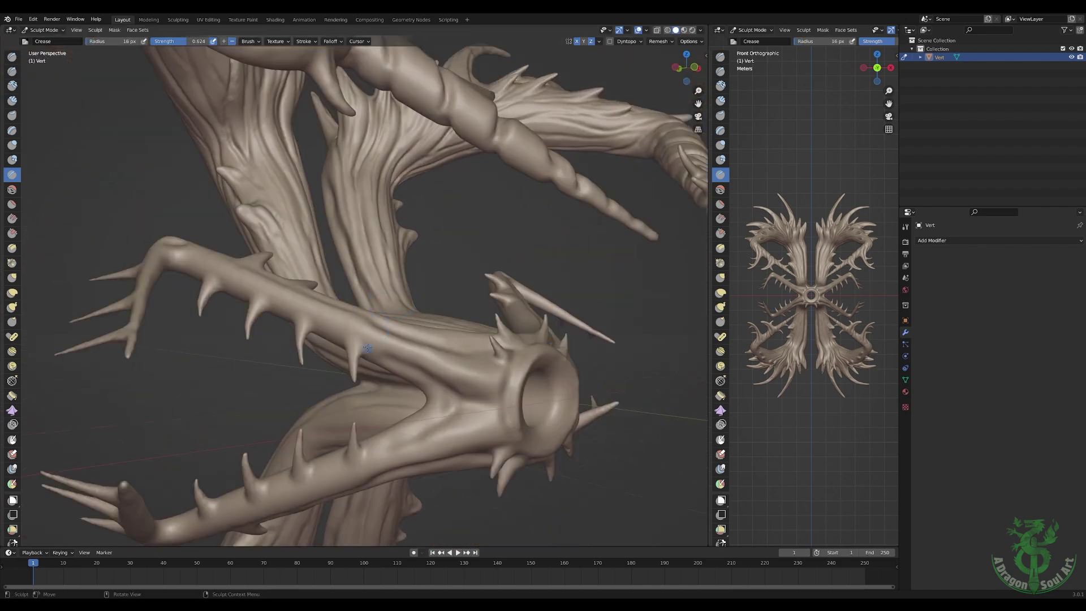
pyautogui.moveTo(351, 300); pyautogui.dragTo(331, 218, button='middle')
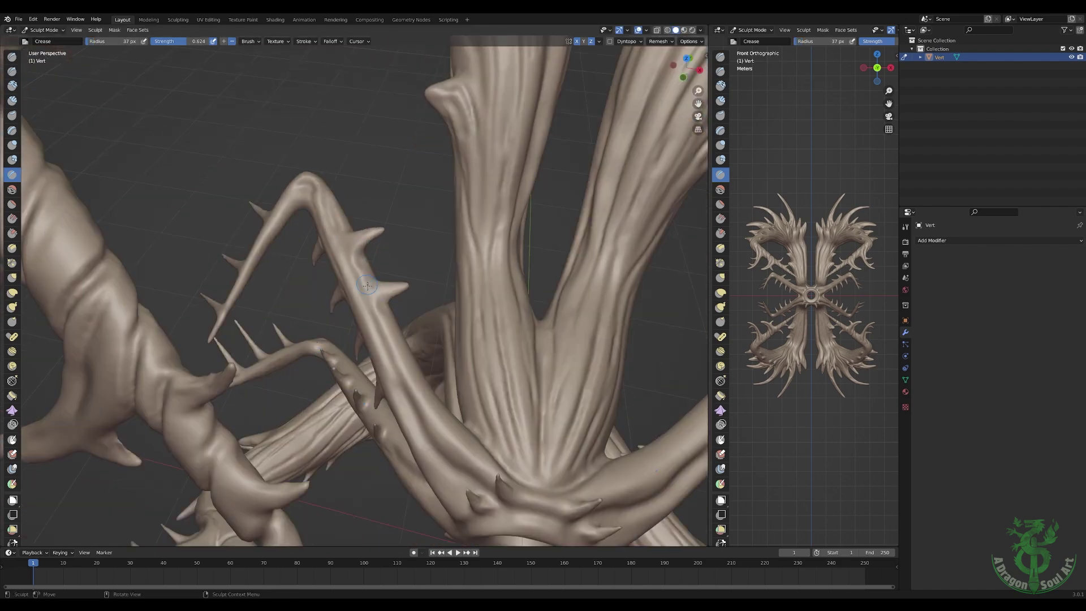
pyautogui.moveTo(367, 286)
pyautogui.mouseDown(button='middle')
pyautogui.moveTo(389, 307)
pyautogui.moveTo(390, 241)
pyautogui.moveTo(403, 254)
pyautogui.moveTo(373, 229)
pyautogui.moveTo(560, 253)
pyautogui.moveTo(391, 256)
pyautogui.moveTo(396, 244)
pyautogui.moveTo(369, 204)
pyautogui.moveTo(429, 380)
pyautogui.mouseUp(button='middle')
# - Switch to the Draw brush and sculpt extra detail onto the two trunks
pyautogui.press('x')
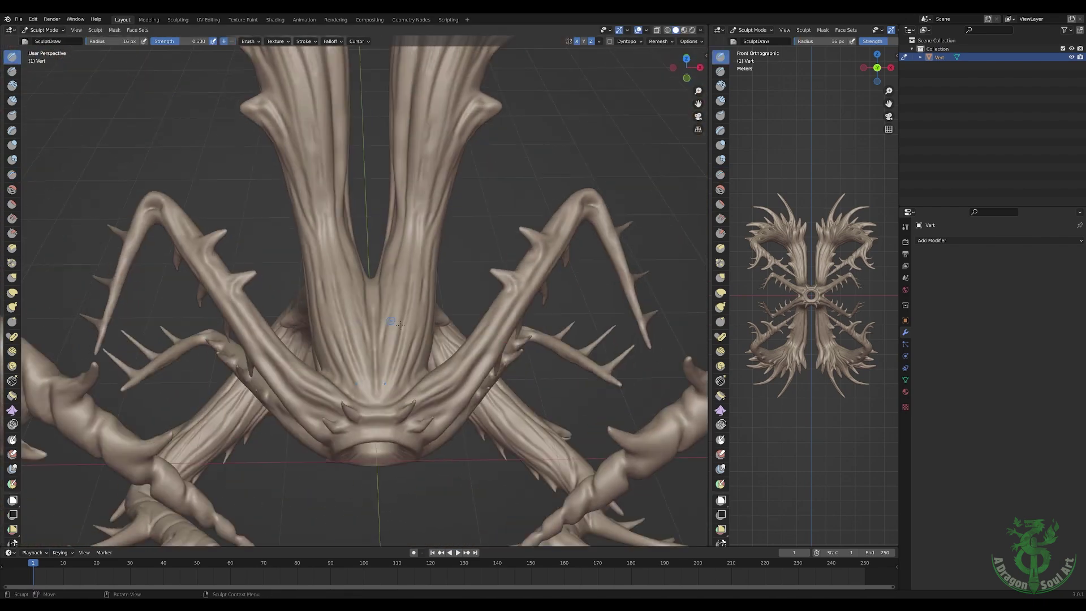
pyautogui.moveTo(419, 261); pyautogui.dragTo(435, 391, button='middle')
pyautogui.moveTo(474, 356); pyautogui.dragTo(368, 274, button='middle')
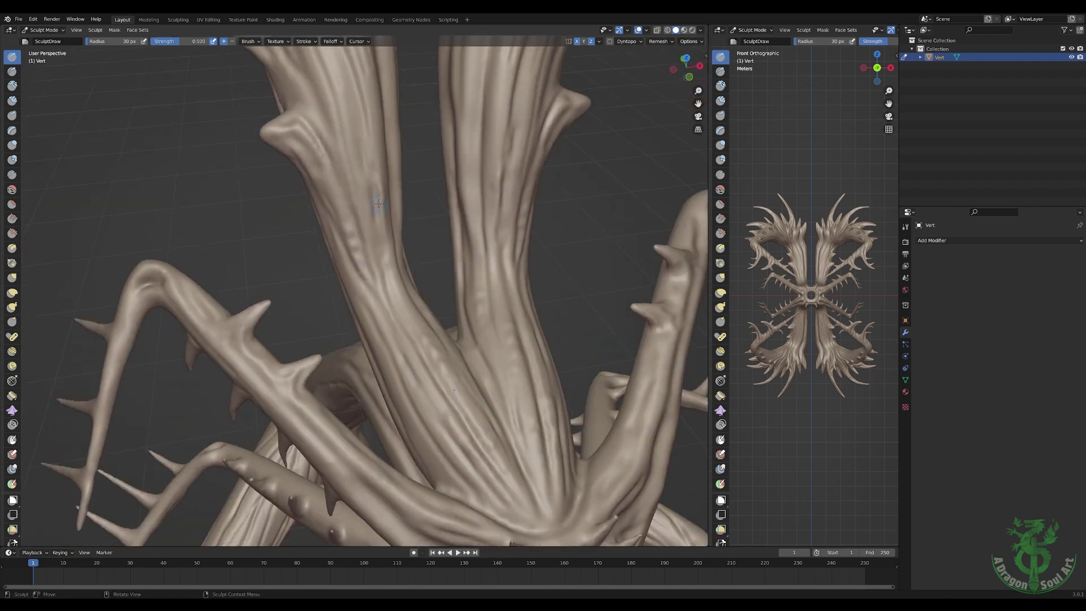
pyautogui.moveTo(379, 204)
pyautogui.mouseDown(button='middle')
pyautogui.moveTo(346, 301)
pyautogui.moveTo(412, 363)
pyautogui.moveTo(407, 292)
pyautogui.mouseUp(button='middle')
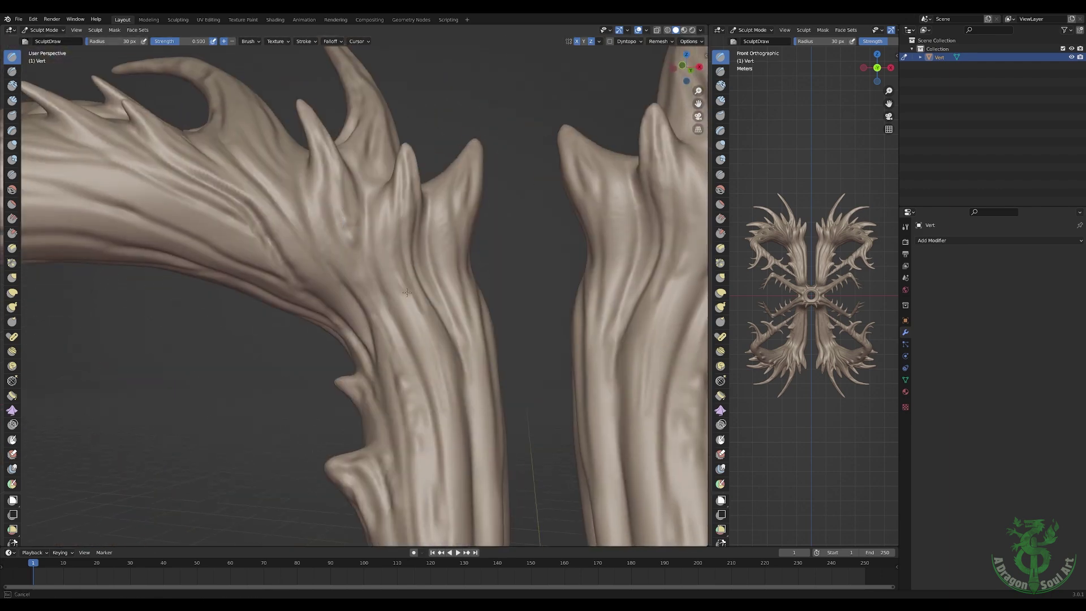
pyautogui.moveTo(407, 174)
pyautogui.mouseDown(button='middle')
pyautogui.moveTo(418, 283)
pyautogui.moveTo(337, 238)
pyautogui.mouseUp(button='middle')
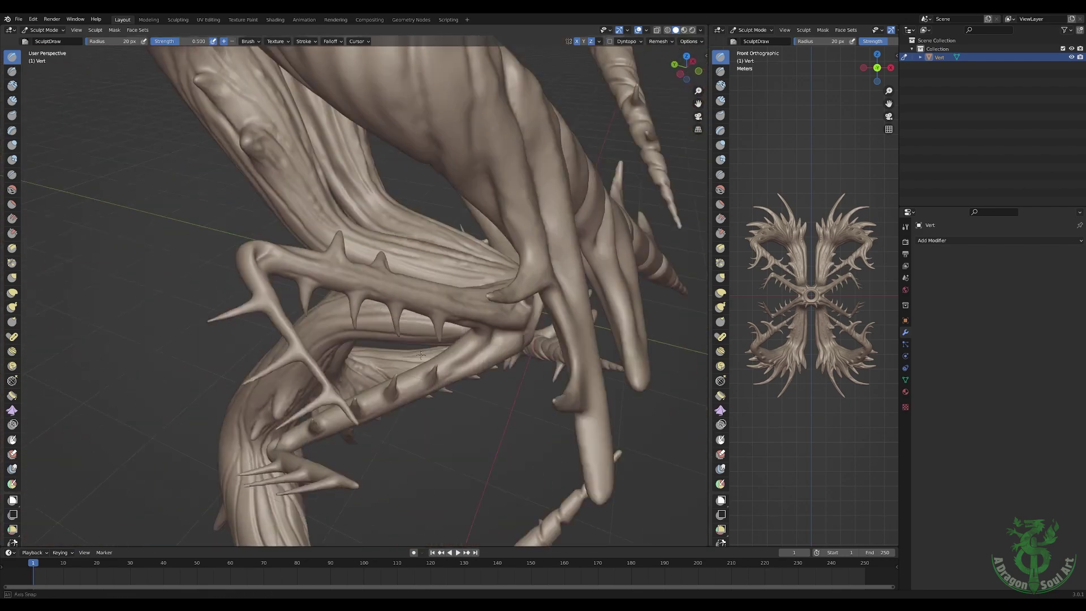
# - Check the Remesh voxel size, then switch to Multi-plane Scrape for the horns and ring hub
pyautogui.click(543, 104)
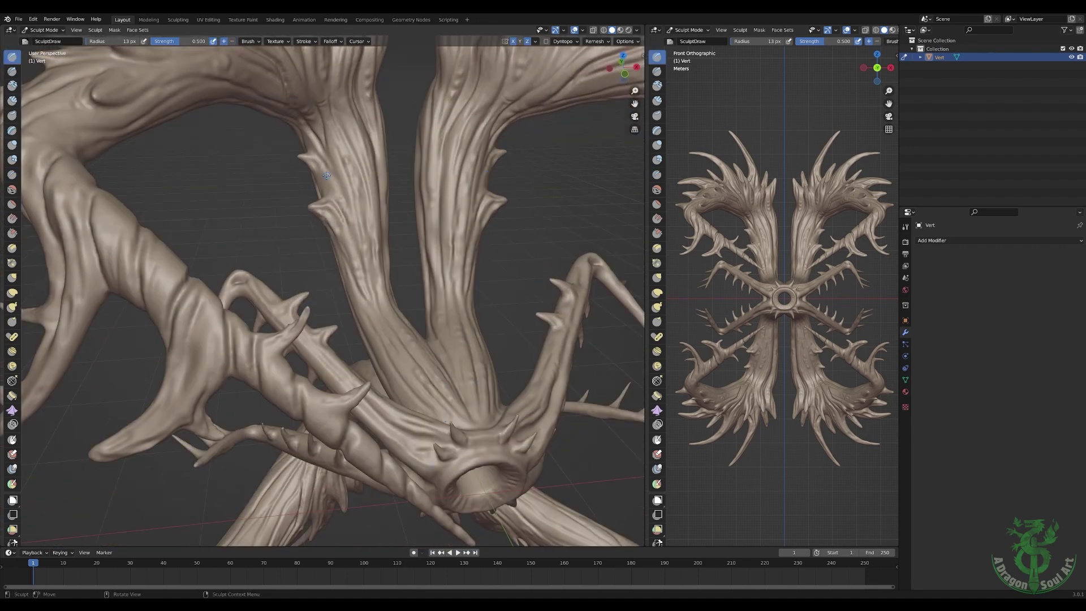
pyautogui.moveTo(326, 176); pyautogui.dragTo(385, 218, button='middle')
pyautogui.moveTo(373, 286); pyautogui.dragTo(414, 385, button='middle')
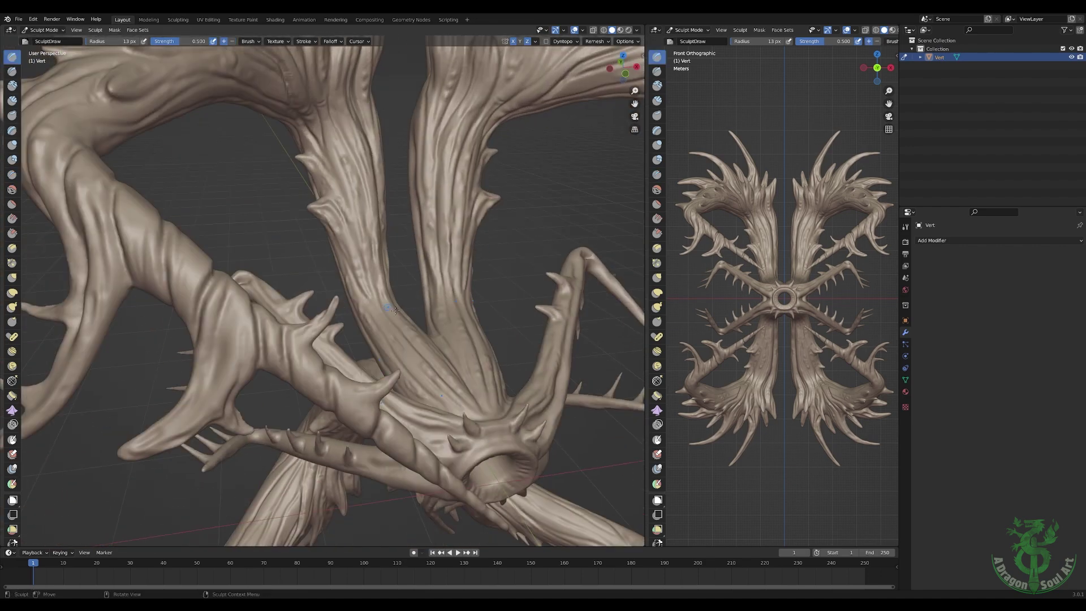
pyautogui.moveTo(394, 310)
pyautogui.mouseDown(button='middle')
pyautogui.moveTo(220, 259)
pyautogui.moveTo(358, 161)
pyautogui.mouseUp(button='middle')
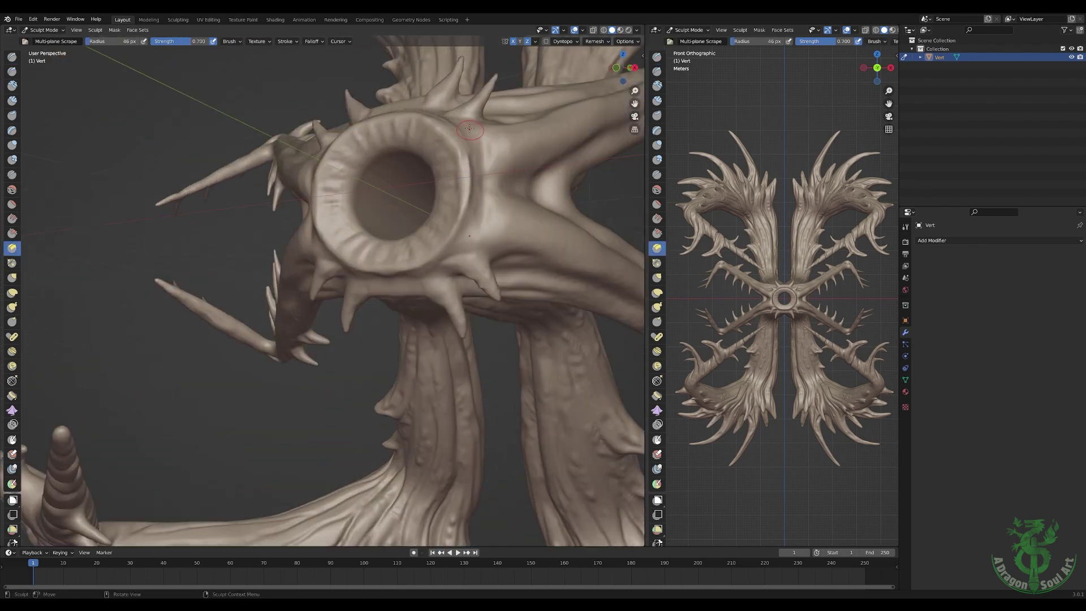
pyautogui.hotkey('shift', 't')
pyautogui.moveTo(469, 128)
pyautogui.mouseDown(button='middle')
pyautogui.moveTo(396, 237)
pyautogui.moveTo(330, 371)
pyautogui.moveTo(480, 198)
pyautogui.mouseUp(button='middle')
# - Return to the Draw brush, expand its Texture and Stroke settings, and lower its strength
pyautogui.press('x')
pyautogui.press('n')
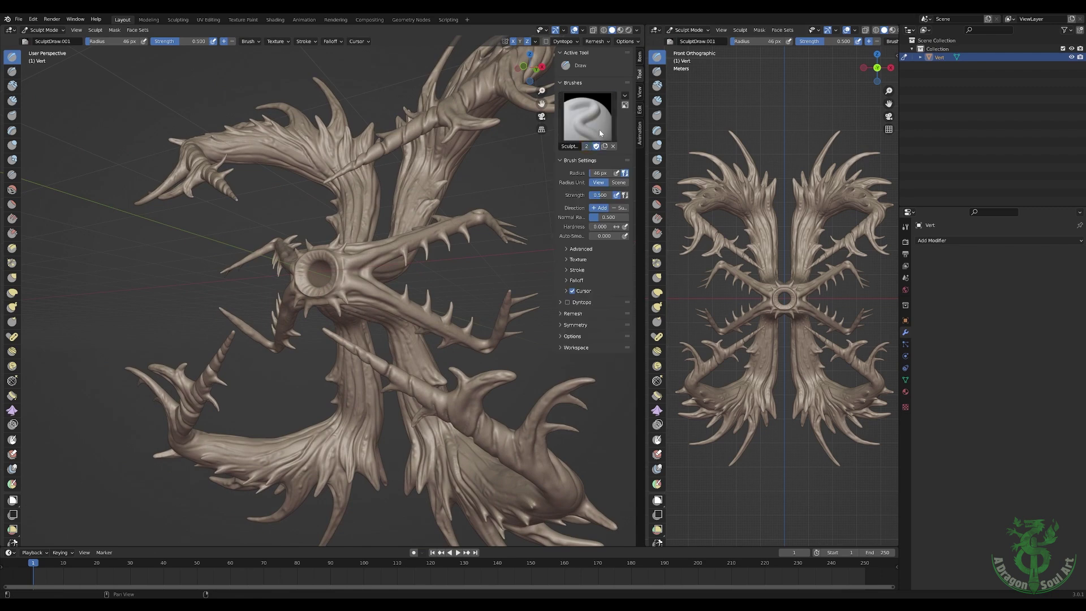
pyautogui.click(567, 259)
pyautogui.click(905, 406)
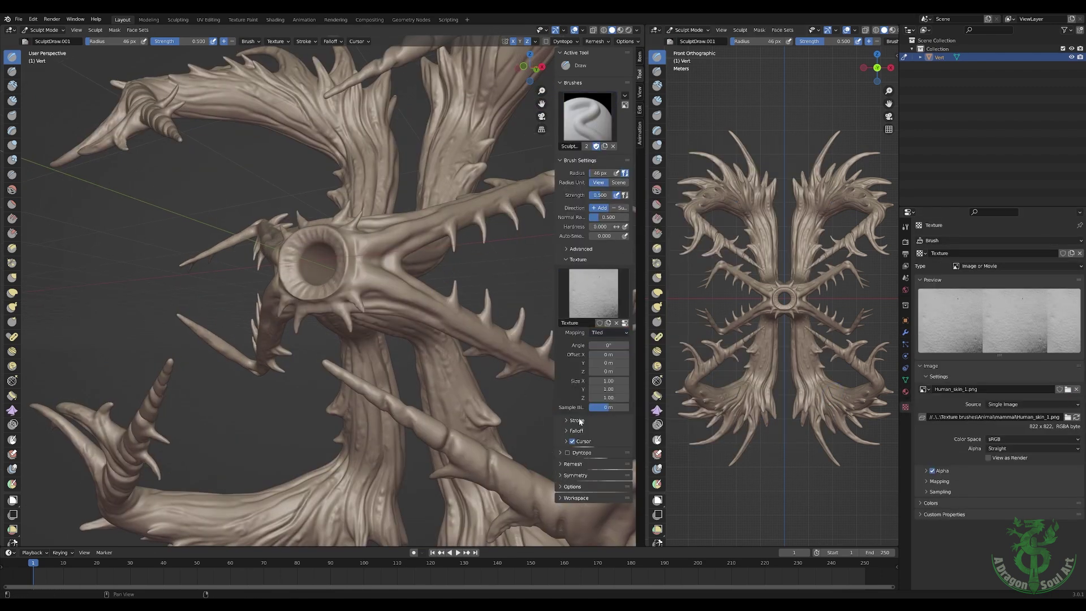
pyautogui.click(576, 420)
pyautogui.hotkey('shift', 'f')
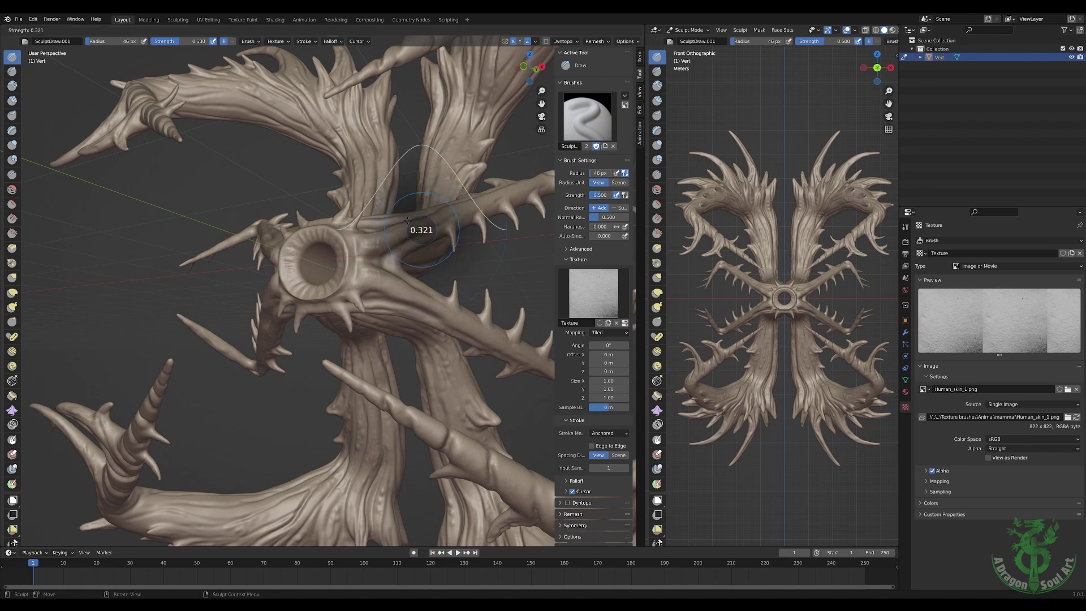
pyautogui.click(390, 249)
pyautogui.moveTo(390, 248); pyautogui.dragTo(491, 266, button='middle')
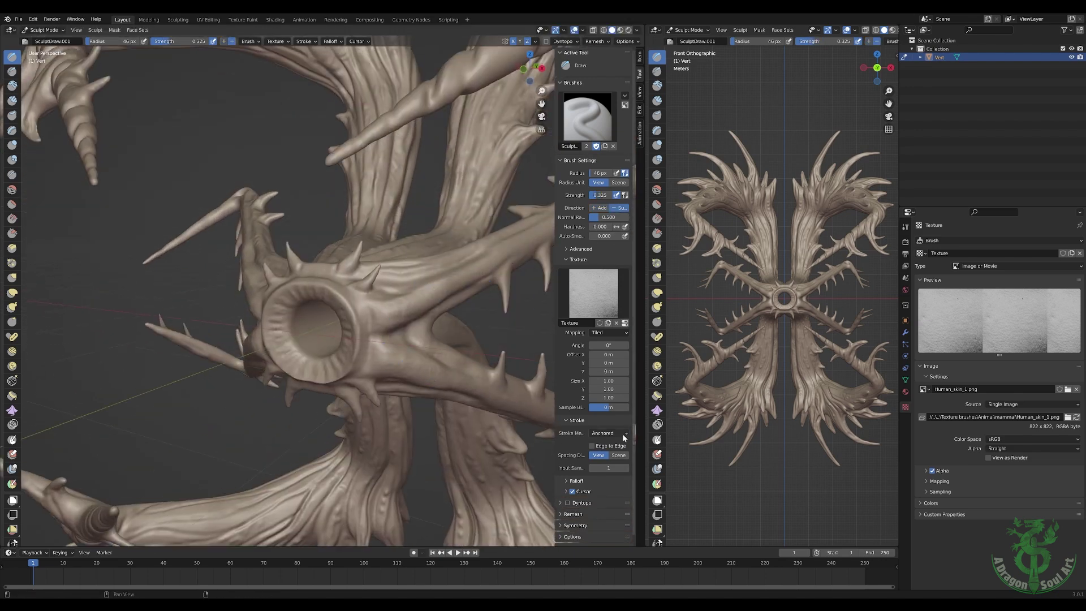
# - Set the brush texture mapping to Area Plane and stamp it over the ring hub and horns
pyautogui.click(622, 351)
pyautogui.moveTo(430, 339)
pyautogui.mouseDown(button='middle')
pyautogui.moveTo(360, 323)
pyautogui.moveTo(287, 242)
pyautogui.moveTo(1073, 392)
pyautogui.mouseUp(button='middle')
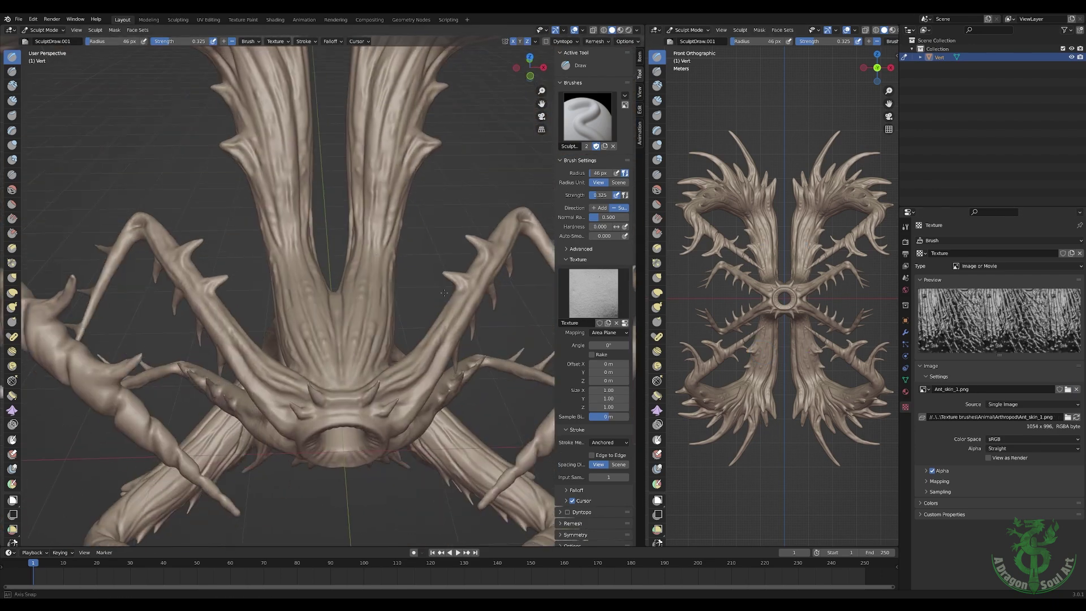
pyautogui.hotkey('shift', 'f')
pyautogui.moveTo(415, 125); pyautogui.dragTo(301, 182, button='middle')
pyautogui.moveTo(492, 292)
pyautogui.mouseDown(button='middle')
pyautogui.moveTo(371, 341)
pyautogui.moveTo(451, 394)
pyautogui.moveTo(428, 257)
pyautogui.mouseUp(button='middle')
pyautogui.moveTo(397, 456); pyautogui.dragTo(392, 231, button='middle')
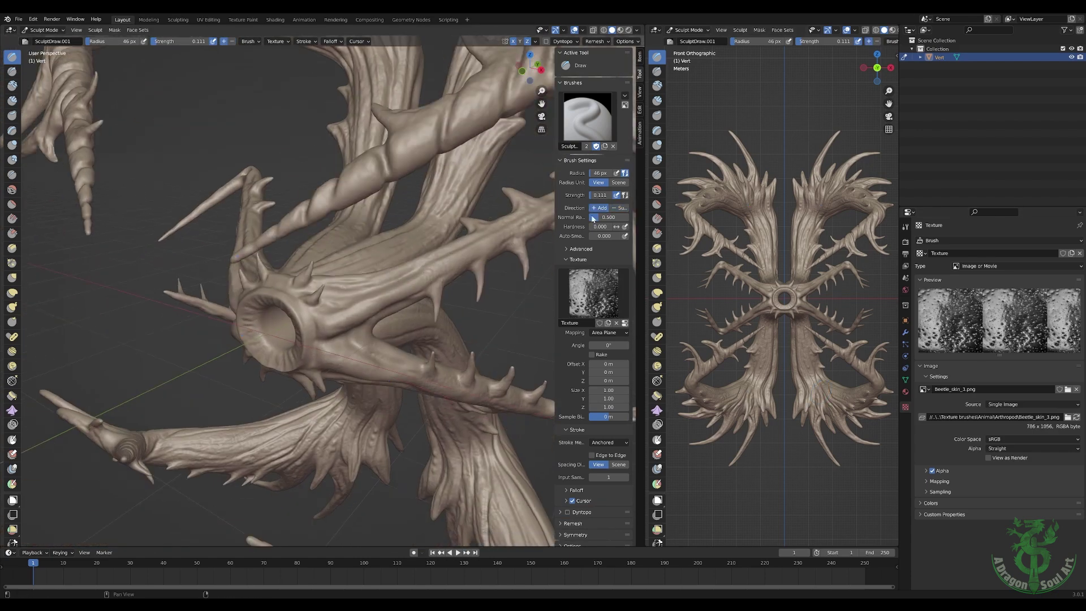
# - Raise the strength to 0.394 and keep stamping Snail_Shell_1.png texture across the horns
pyautogui.hotkey('shift', 'f')
pyautogui.moveTo(382, 301); pyautogui.dragTo(403, 215, button='middle')
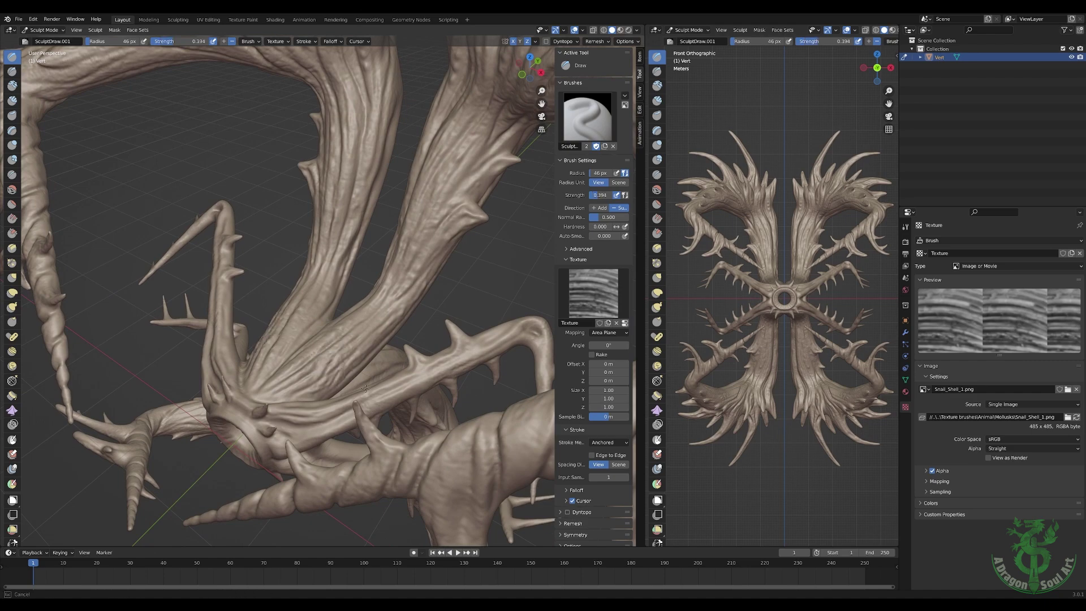
pyautogui.moveTo(407, 254)
pyautogui.mouseDown(button='middle')
pyautogui.moveTo(417, 296)
pyautogui.moveTo(405, 303)
pyautogui.moveTo(322, 279)
pyautogui.mouseUp(button='middle')
pyautogui.moveTo(369, 312); pyautogui.dragTo(413, 303, button='middle')
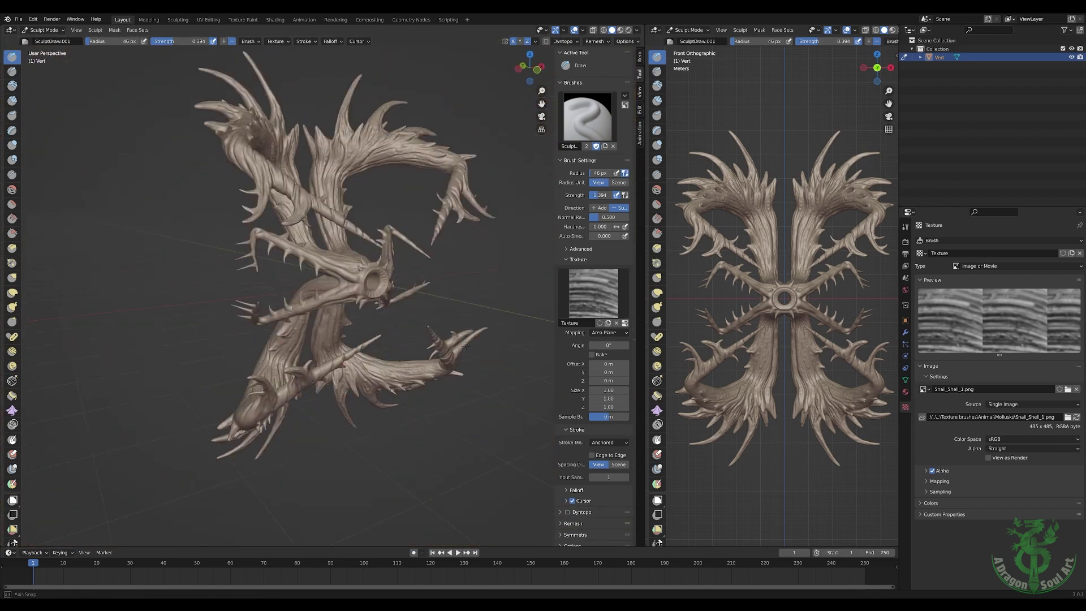
pyautogui.moveTo(413, 303); pyautogui.dragTo(211, 258, button='middle')
# - Switch to Object Mode, save the file, and add a Cube at the centre
pyautogui.hotkey('ctrl', 'Tab')
pyautogui.hotkey('ctrl', 's')
pyautogui.hotkey('shift', 'a')
pyautogui.press('KP_3')
pyautogui.press('s')
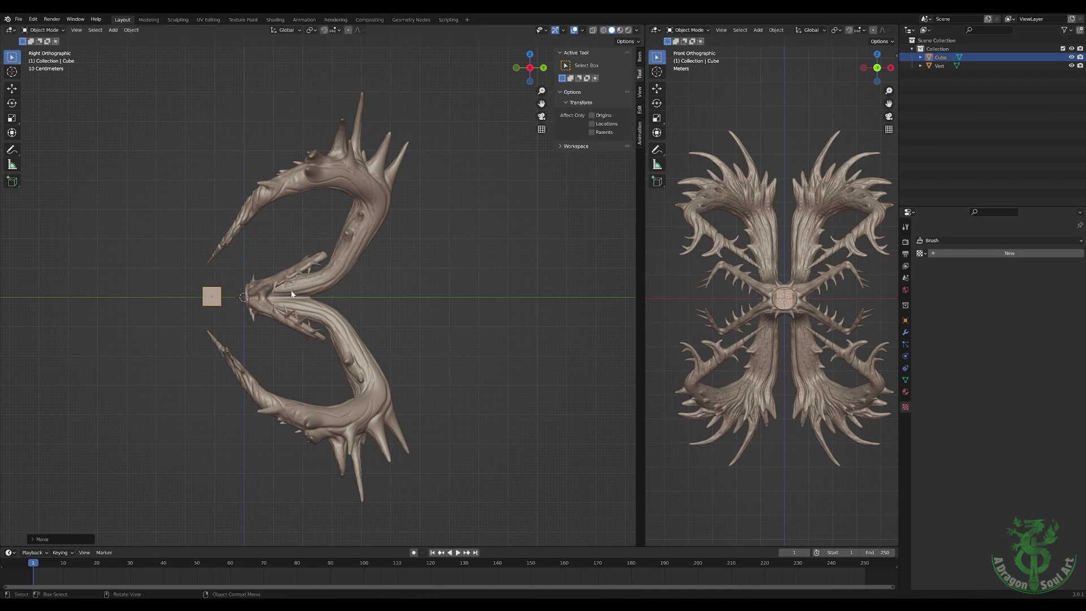
# - Rotate the cube 45° in the top view to turn it into a diamond
pyautogui.press('KP_1')
pyautogui.write('r50')
pyautogui.press('BackSpace')
pyautogui.press('BackSpace')
pyautogui.scroll(7, 433, 278)
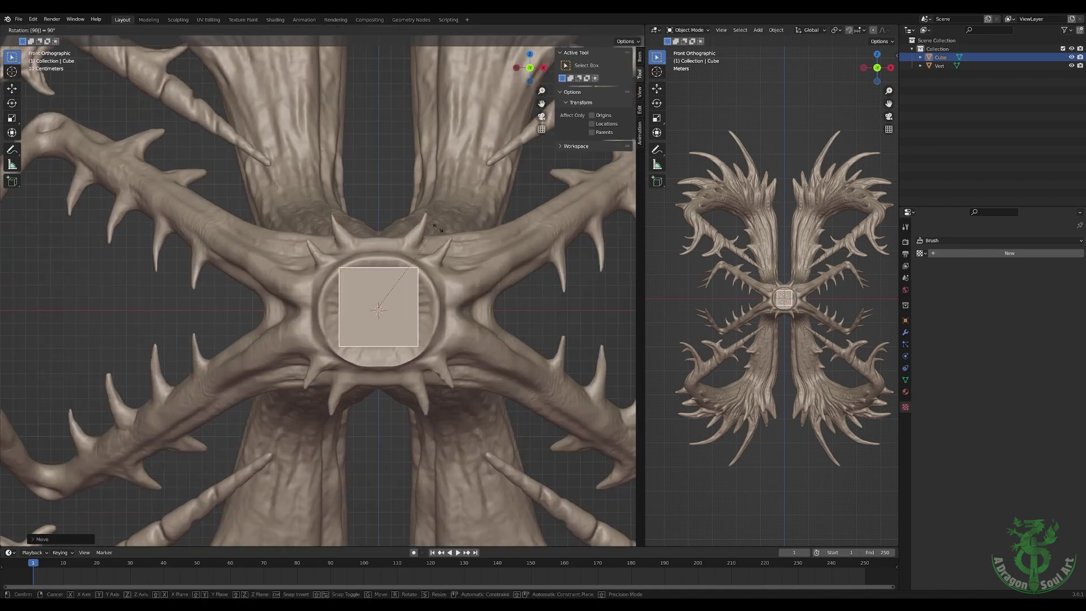
pyautogui.press('KP_7')
pyautogui.write('r45')
pyautogui.press('Return')
# - Scale the diamond down to 0.4 so it sits small inside the central ring
pyautogui.moveTo(408, 279); pyautogui.dragTo(474, 247, button='middle')
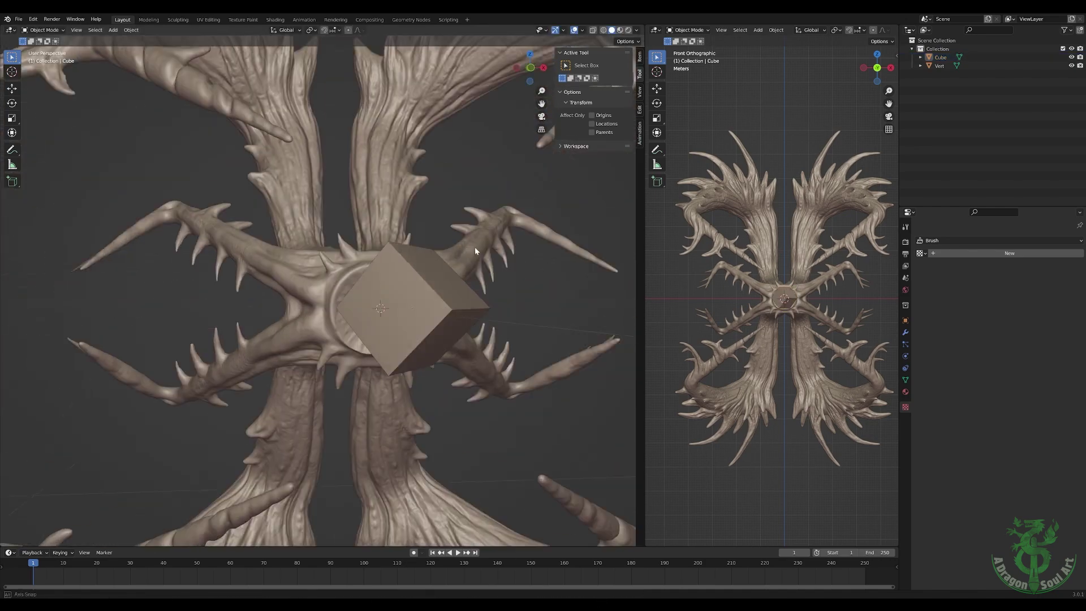
pyautogui.press('Tab')
pyautogui.moveTo(385, 242); pyautogui.dragTo(543, 329, button='middle')
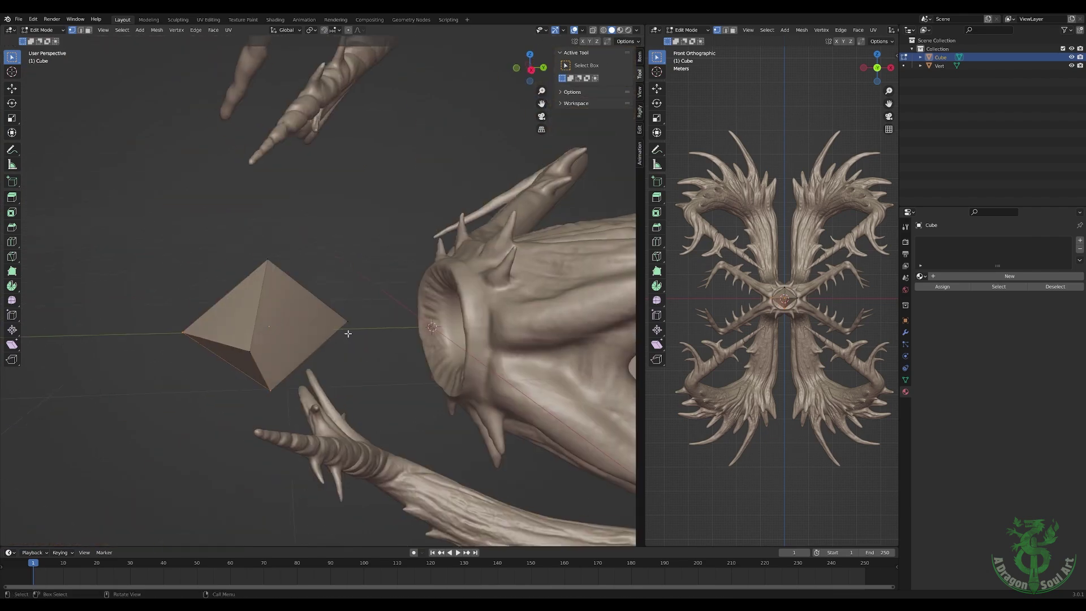
pyautogui.press('Tab')
pyautogui.write('s.4')
pyautogui.press('Return')
pyautogui.moveTo(735, 339)
pyautogui.mouseDown(button='middle')
pyautogui.moveTo(768, 352)
pyautogui.moveTo(725, 345)
pyautogui.mouseUp(button='middle')
pyautogui.press('KP_1')
# - Add a camera and move it along the Y axis to frame the sculpt
pyautogui.scroll(-3, 536, 307)
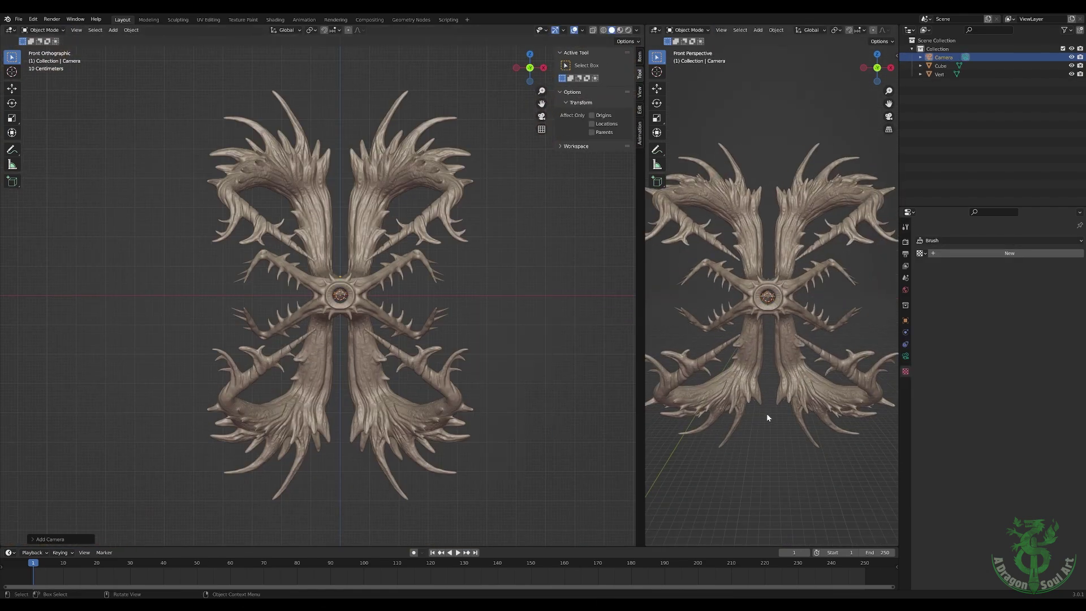
pyautogui.press('KP_7')
pyautogui.hotkey('shift', 'a')
pyautogui.press('g')
pyautogui.press('y')
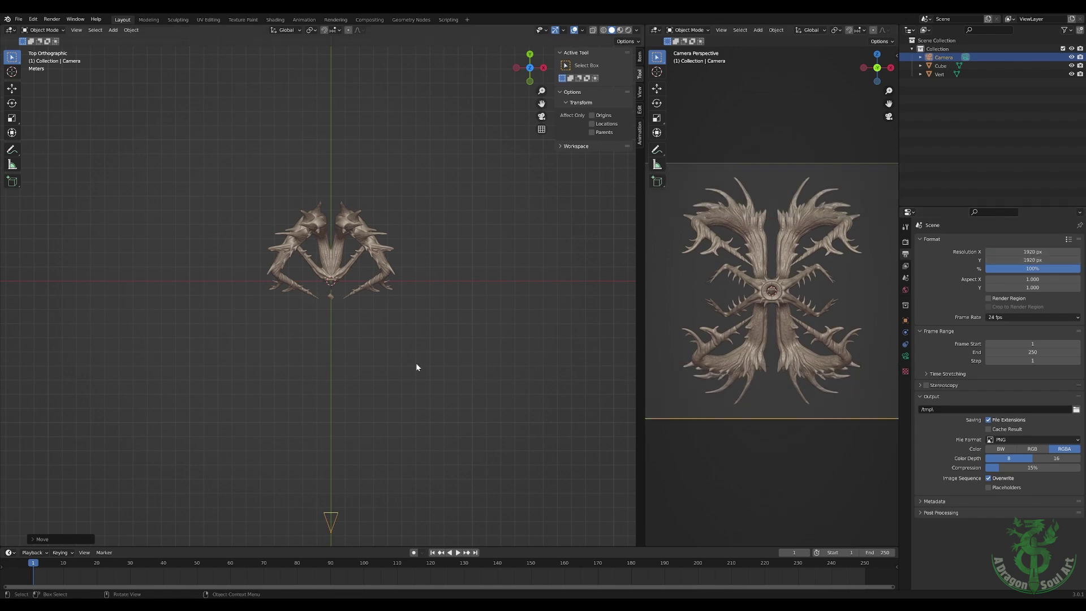
pyautogui.click(336, 303)
pyautogui.scroll(8, 336, 303)
pyautogui.moveTo(335, 303); pyautogui.dragTo(441, 311, button='middle')
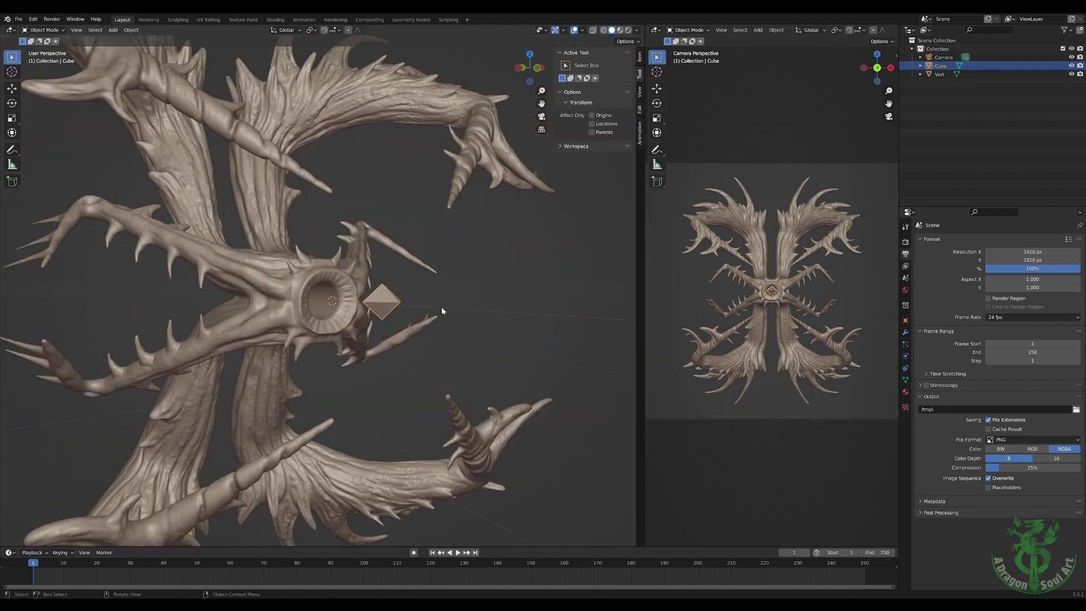
pyautogui.scroll(-8, 259, 342)
pyautogui.moveTo(259, 342); pyautogui.dragTo(332, 351)
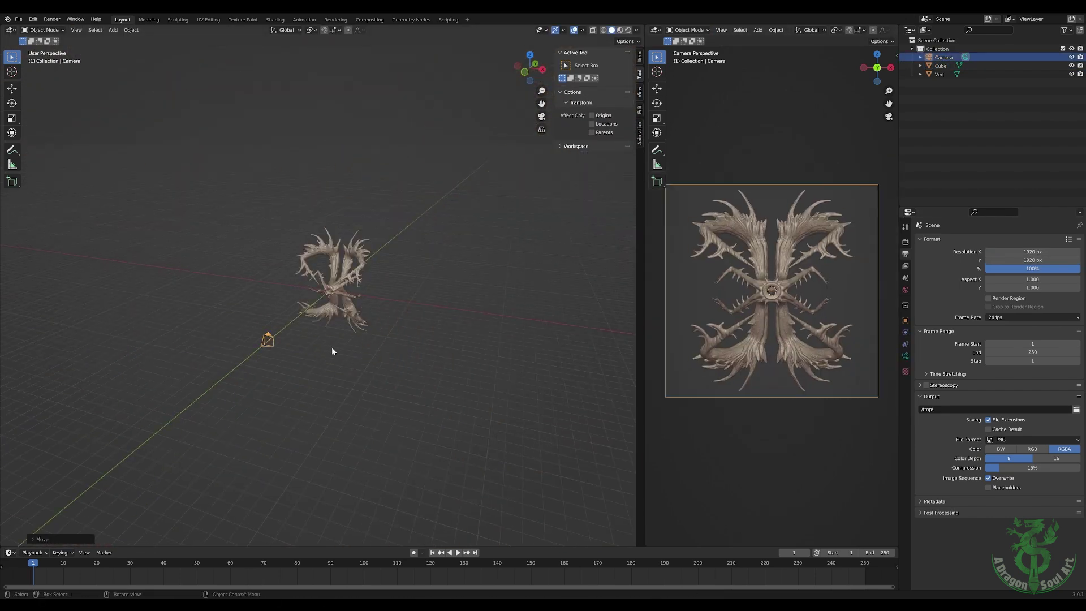
pyautogui.scroll(5, 432, 339)
pyautogui.moveTo(432, 340); pyautogui.dragTo(358, 334, button='middle')
# - Copy and paste the diamond, then offset the copy's geometry along X in Edit Mode
pyautogui.rightClick(416, 336)
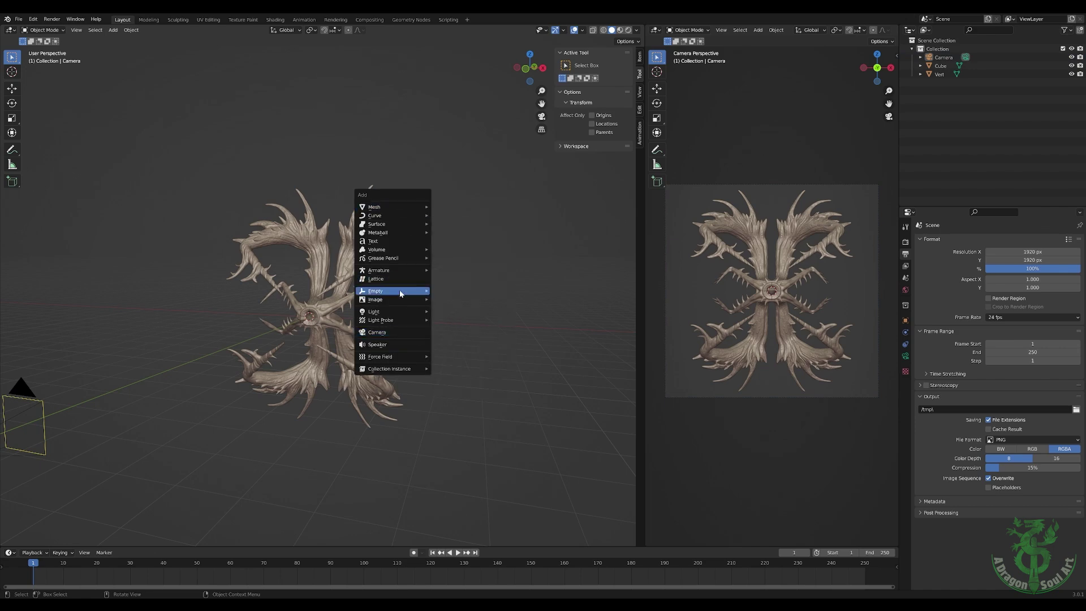
pyautogui.moveTo(480, 252); pyautogui.dragTo(352, 334, button='middle')
pyautogui.click(352, 334)
pyautogui.hotkey('ctrl', 'c')
pyautogui.hotkey('ctrl', 'v')
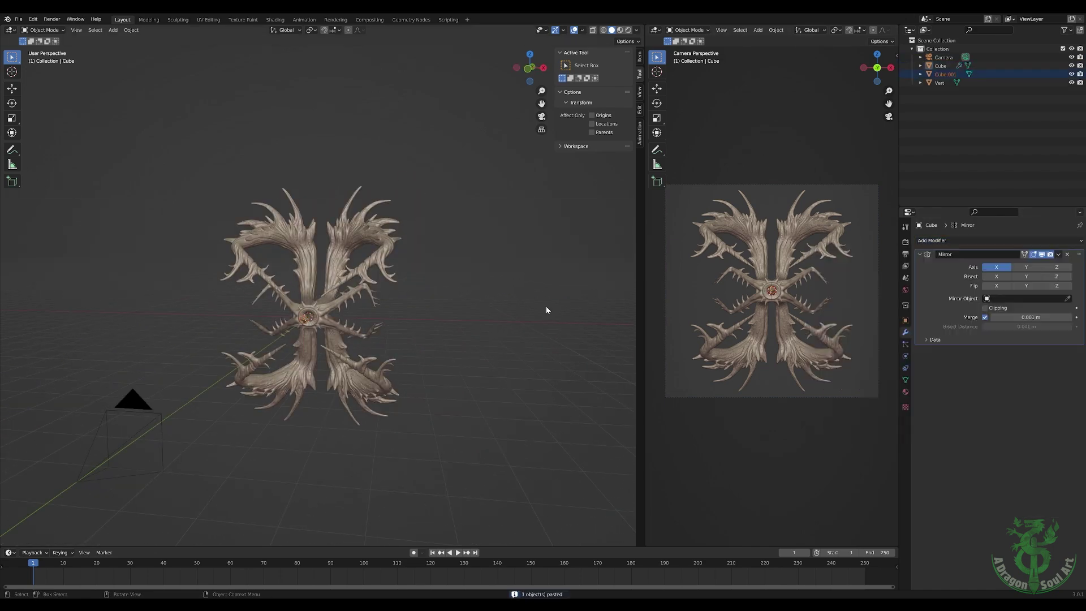
pyautogui.press('Tab')
pyautogui.press('g')
pyautogui.press('x')
pyautogui.click(467, 293)
# - Reset the copy's origin and mirror it so diamonds flank both sides
pyautogui.scroll(5, 475, 283)
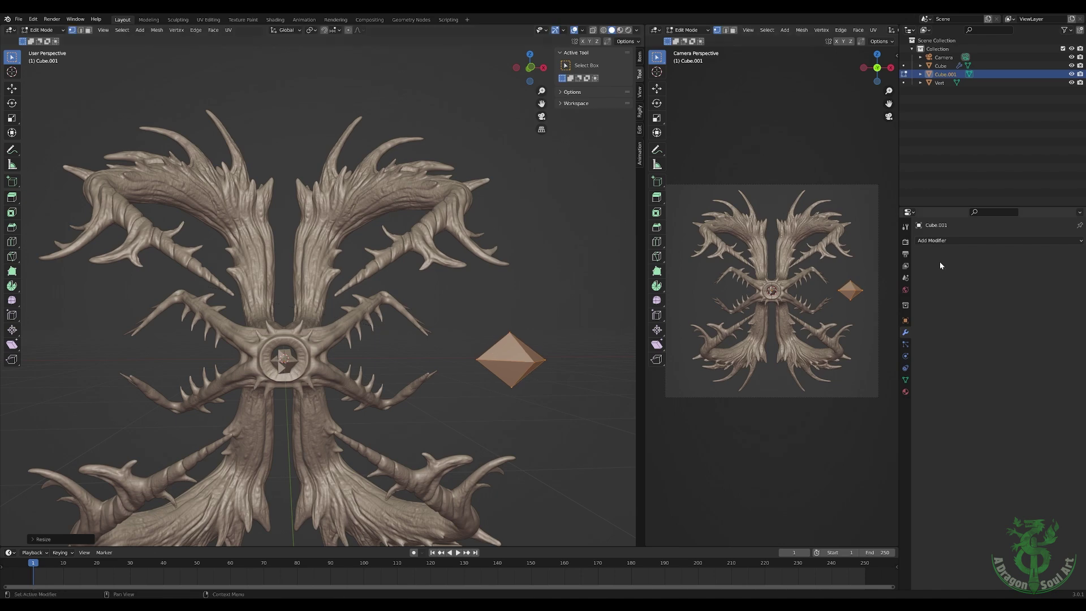
pyautogui.moveTo(339, 282); pyautogui.dragTo(396, 254, button='middle')
pyautogui.press('Tab')
pyautogui.rightClick(316, 383)
pyautogui.click(396, 395)
pyautogui.click(1053, 267)
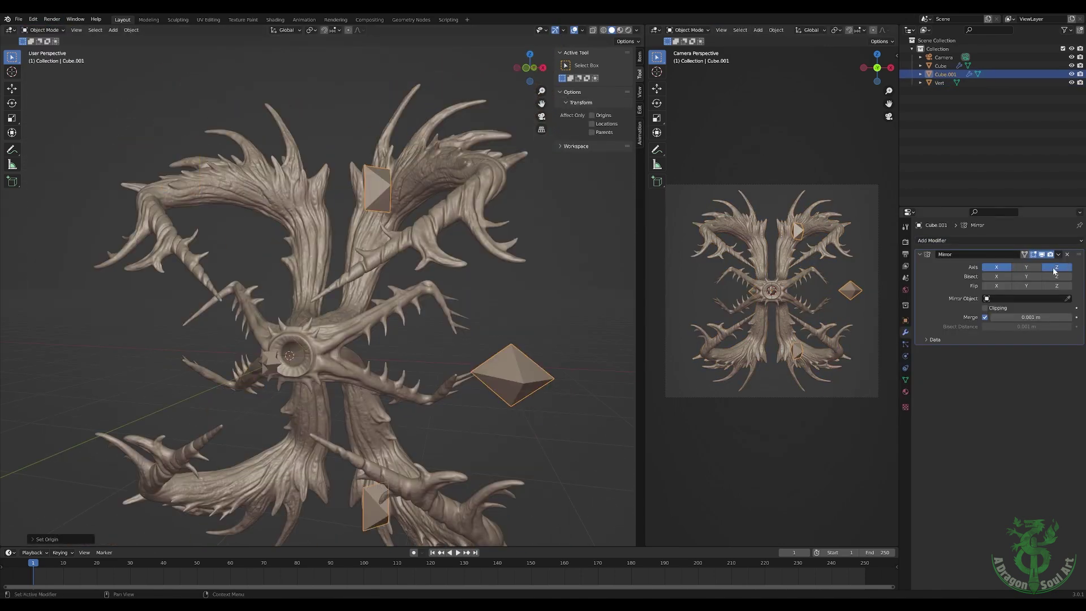
# - Zero the copied diamond's rotation values in the N panel
pyautogui.moveTo(543, 396)
pyautogui.mouseDown(button='middle')
pyautogui.moveTo(601, 415)
pyautogui.moveTo(490, 381)
pyautogui.mouseUp(button='middle')
pyautogui.click(640, 56)
pyautogui.doubleClick(592, 108)
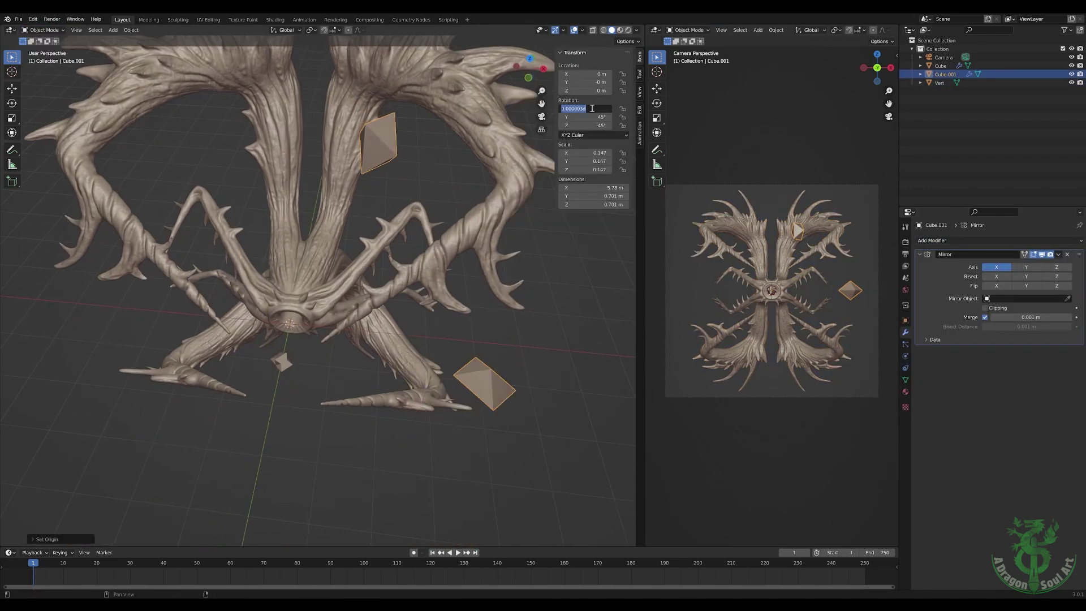
pyautogui.click(131, 30)
pyautogui.click(155, 57)
# - Toggle X-ray on and off, then add an Area light
pyautogui.hotkey('alt', 'z')
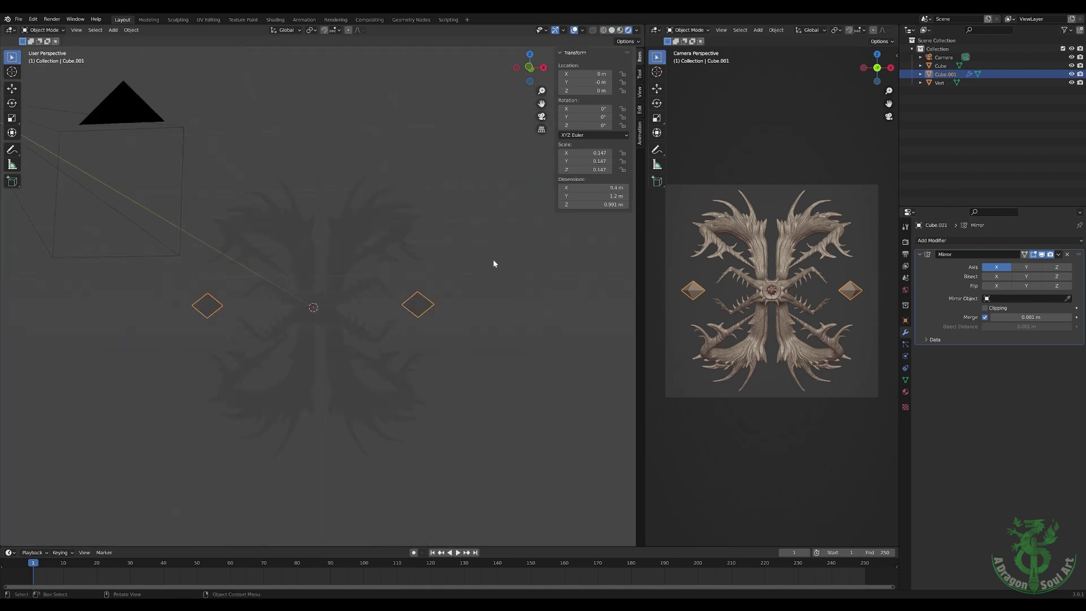
pyautogui.hotkey('alt', 'z')
pyautogui.hotkey('shift', 'a')
pyautogui.click(413, 317)
# - Move and scale the new Area light into place, reviewing its light settings
pyautogui.press('g')
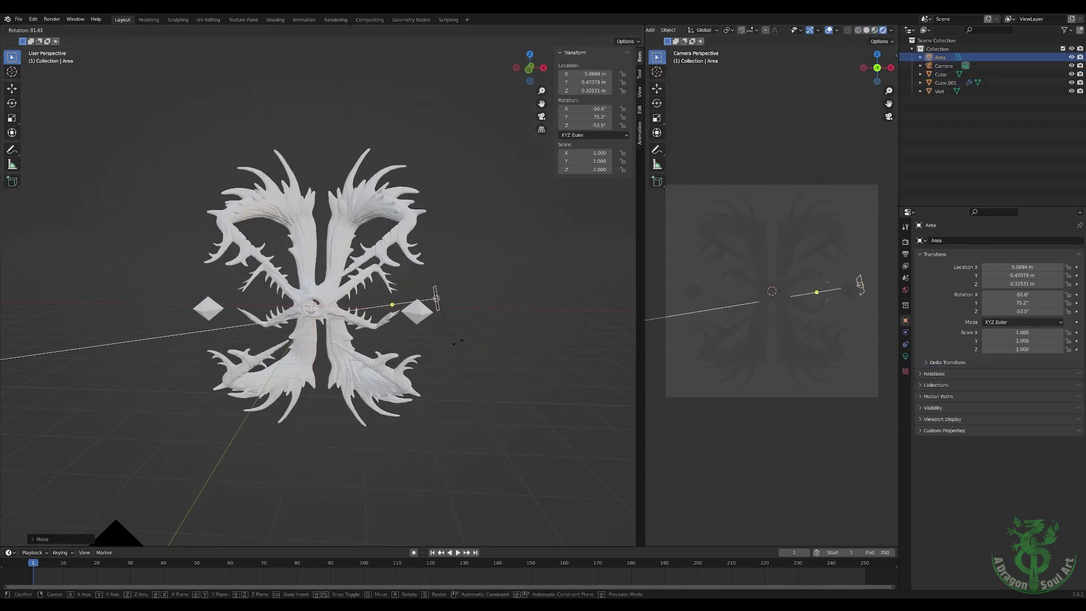
pyautogui.click(457, 342)
pyautogui.moveTo(403, 365); pyautogui.dragTo(493, 204, button='middle')
pyautogui.click(904, 356)
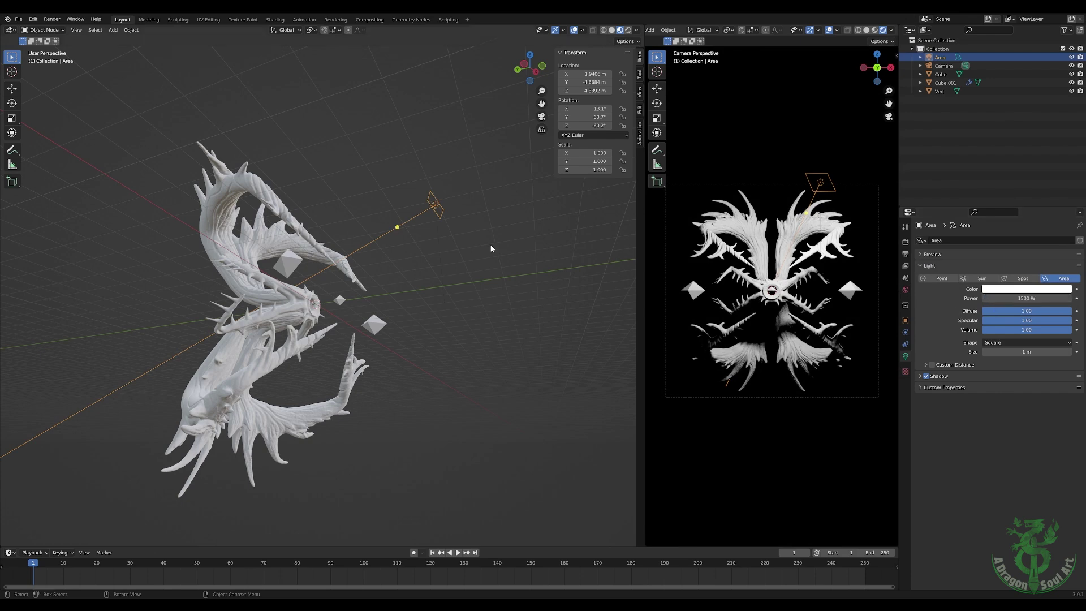
pyautogui.press('s')
pyautogui.click(552, 289)
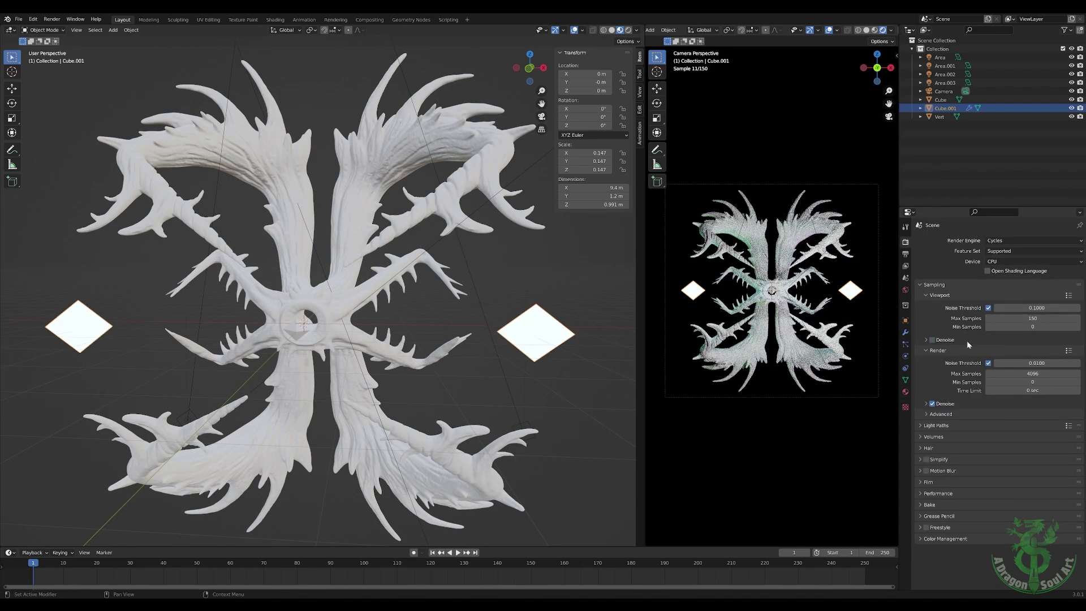
# - Lower the Emission Strength of the cyan crystals material
pyautogui.click(905, 392)
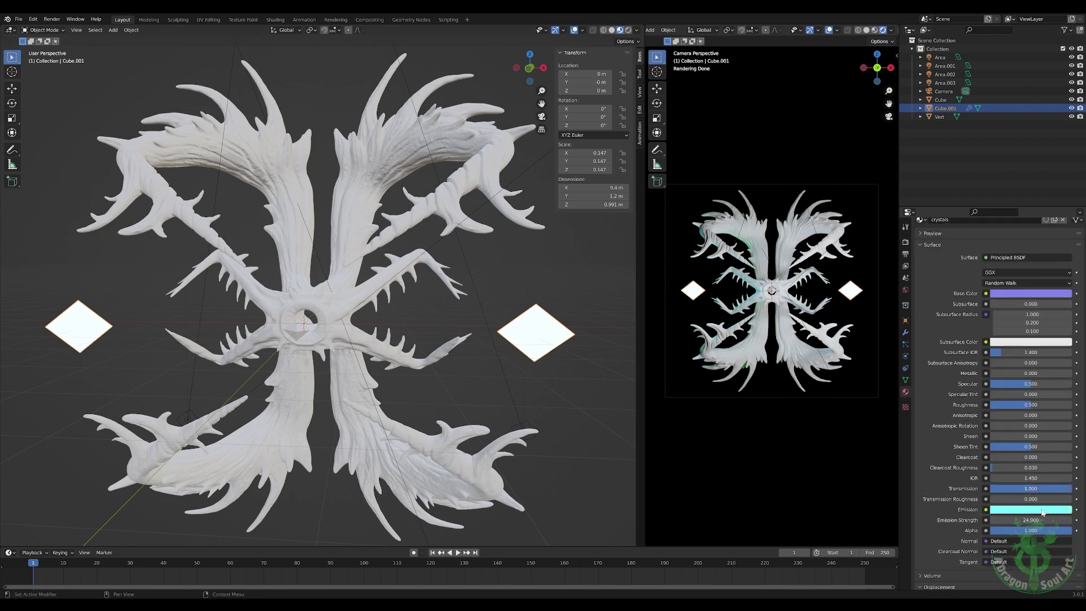
pyautogui.moveTo(1030, 520); pyautogui.dragTo(1001, 520)
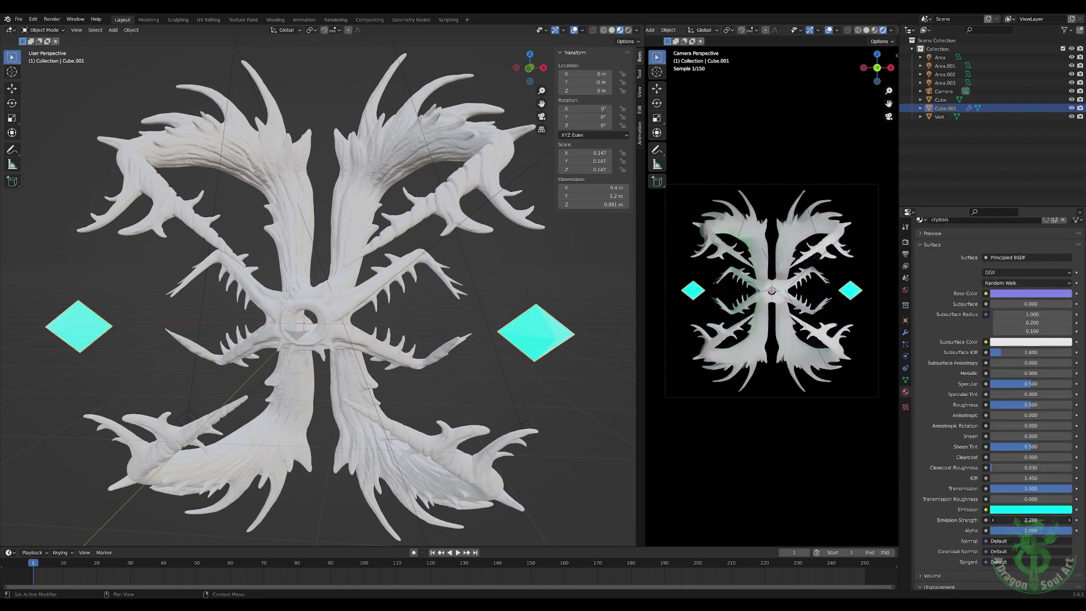
pyautogui.scroll(1, 763, 387)
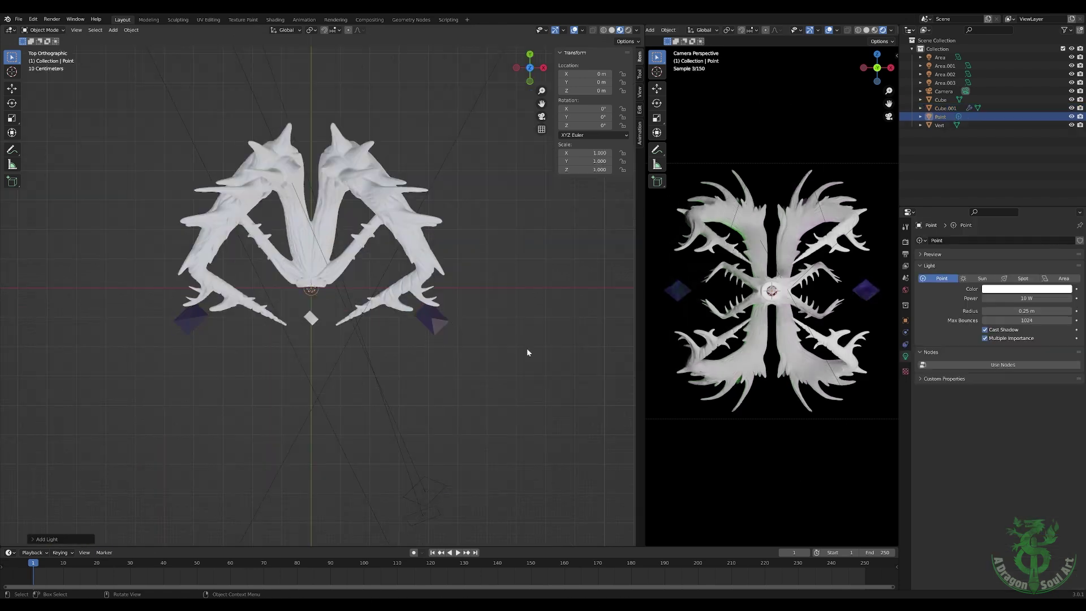
# - Place the cyan 100 W point light and duplicate it beside the diamonds
pyautogui.click(561, 337)
pyautogui.hotkey('ctrl', 'v')
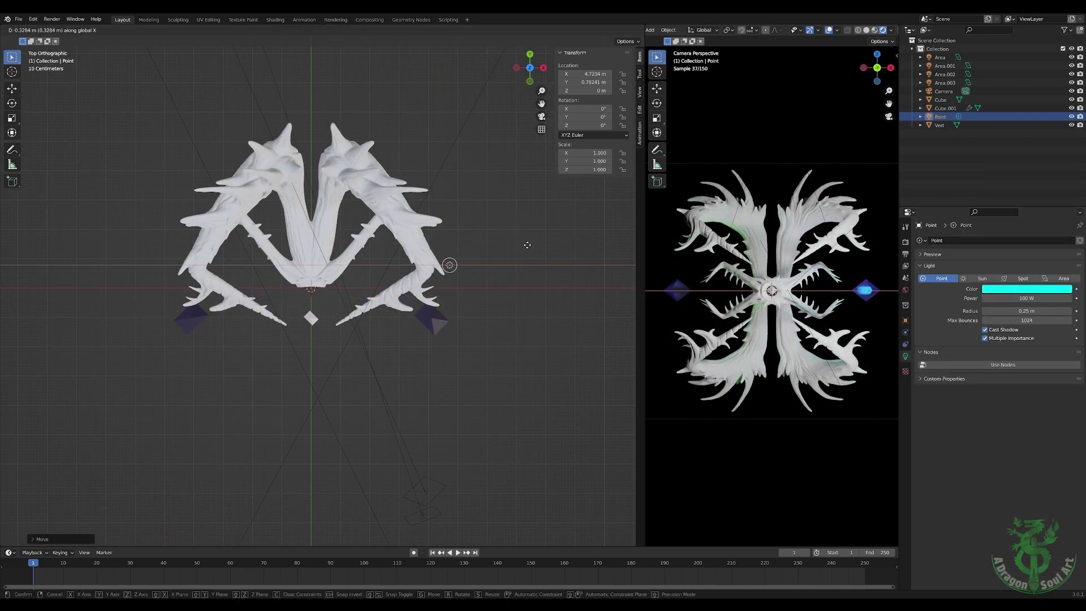
pyautogui.click(527, 245)
pyautogui.hotkey('shift', 'd')
pyautogui.press('x')
pyautogui.rightClick(256, 249)
pyautogui.click(449, 265)
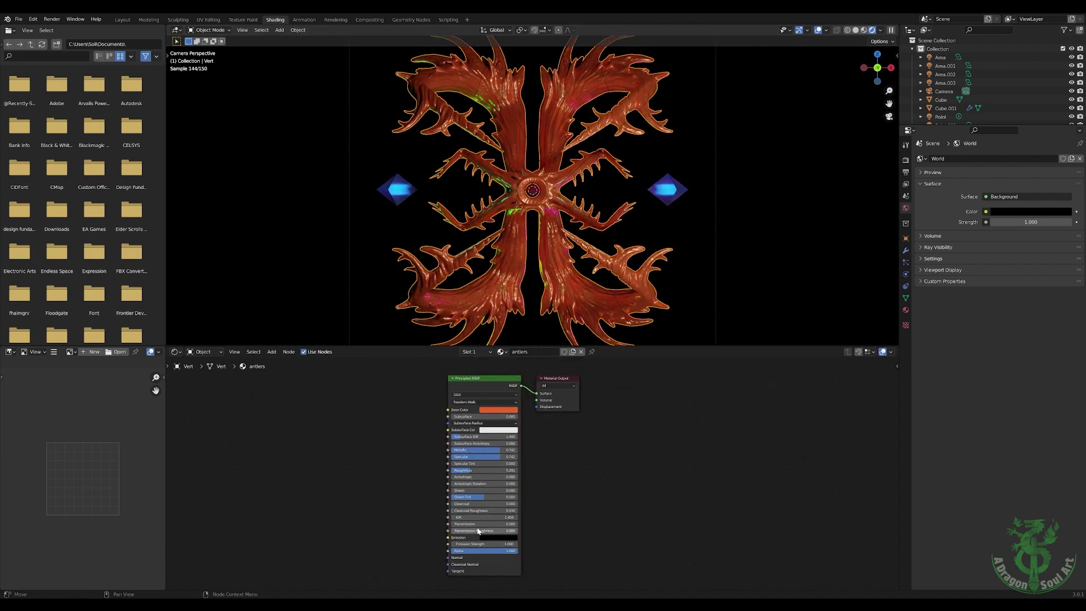
# - Raise the antlers material's Transmission to 0.955 and drop Metallic to 0
pyautogui.moveTo(478, 531); pyautogui.dragTo(512, 526)
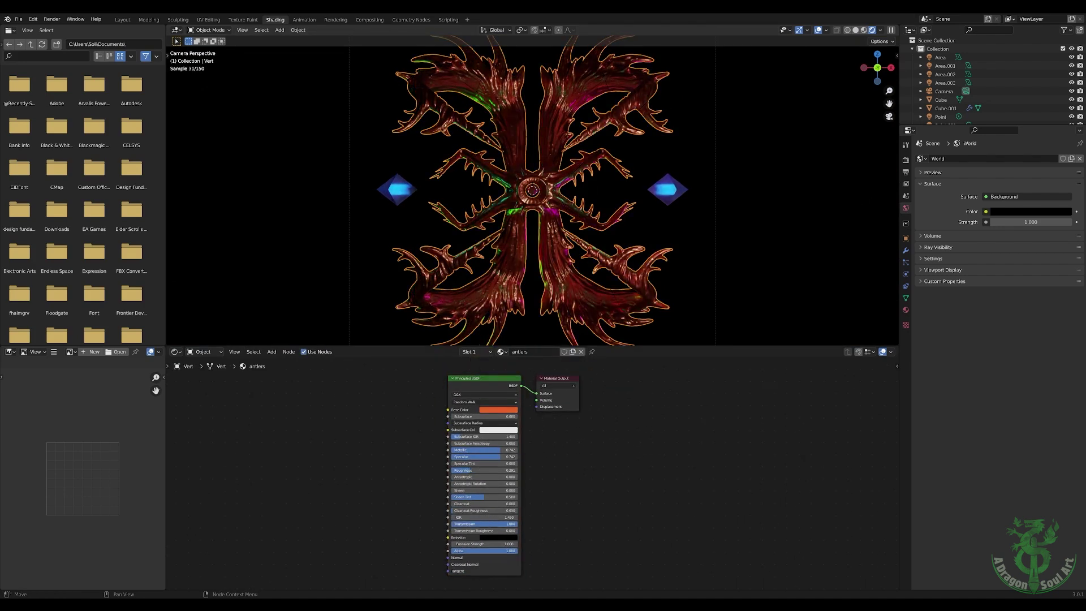
pyautogui.moveTo(481, 450); pyautogui.dragTo(451, 449)
pyautogui.scroll(-2, 632, 296)
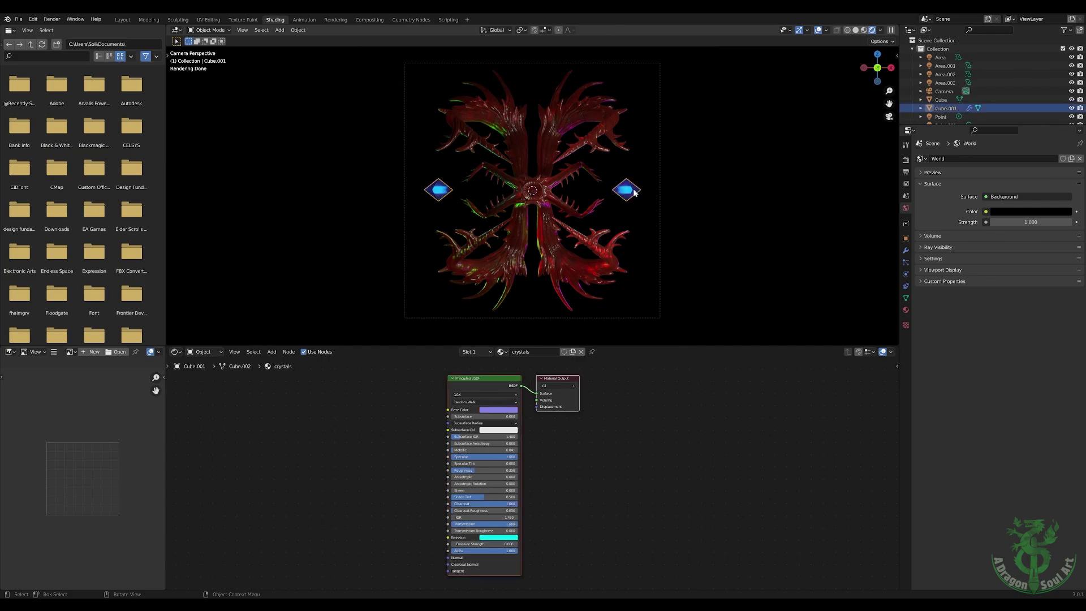